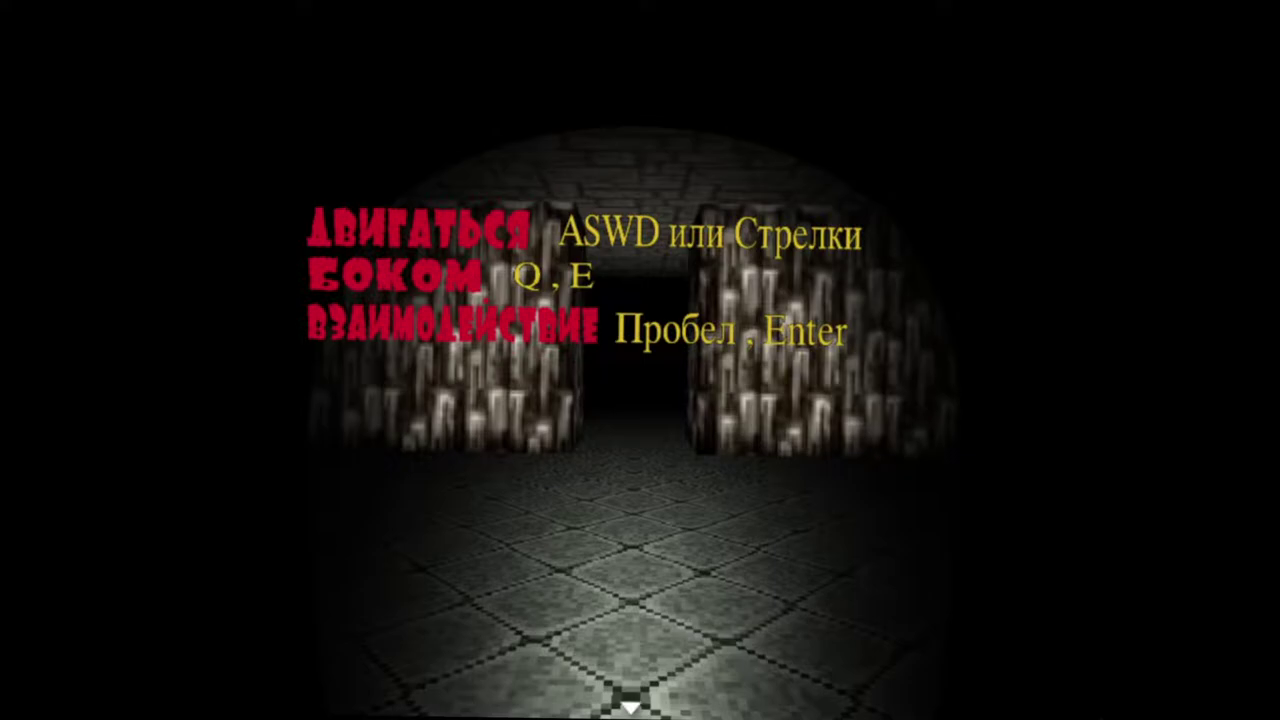
key(Return)
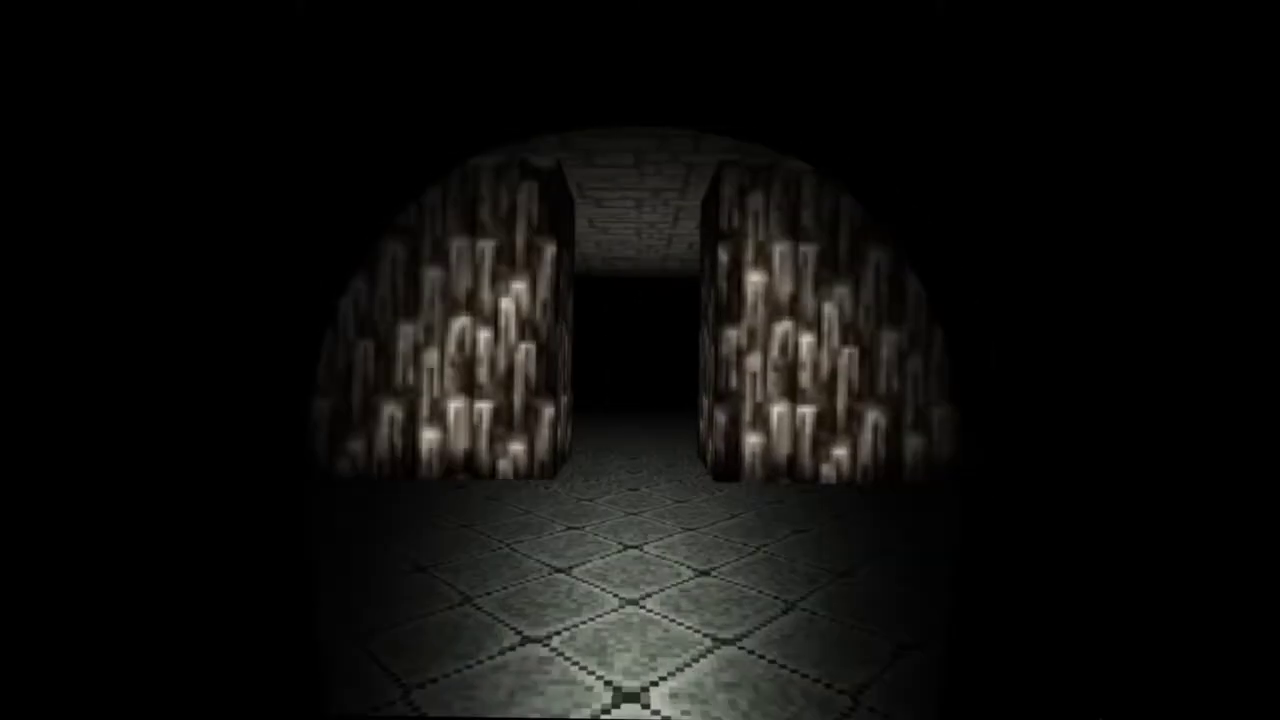
key(w)
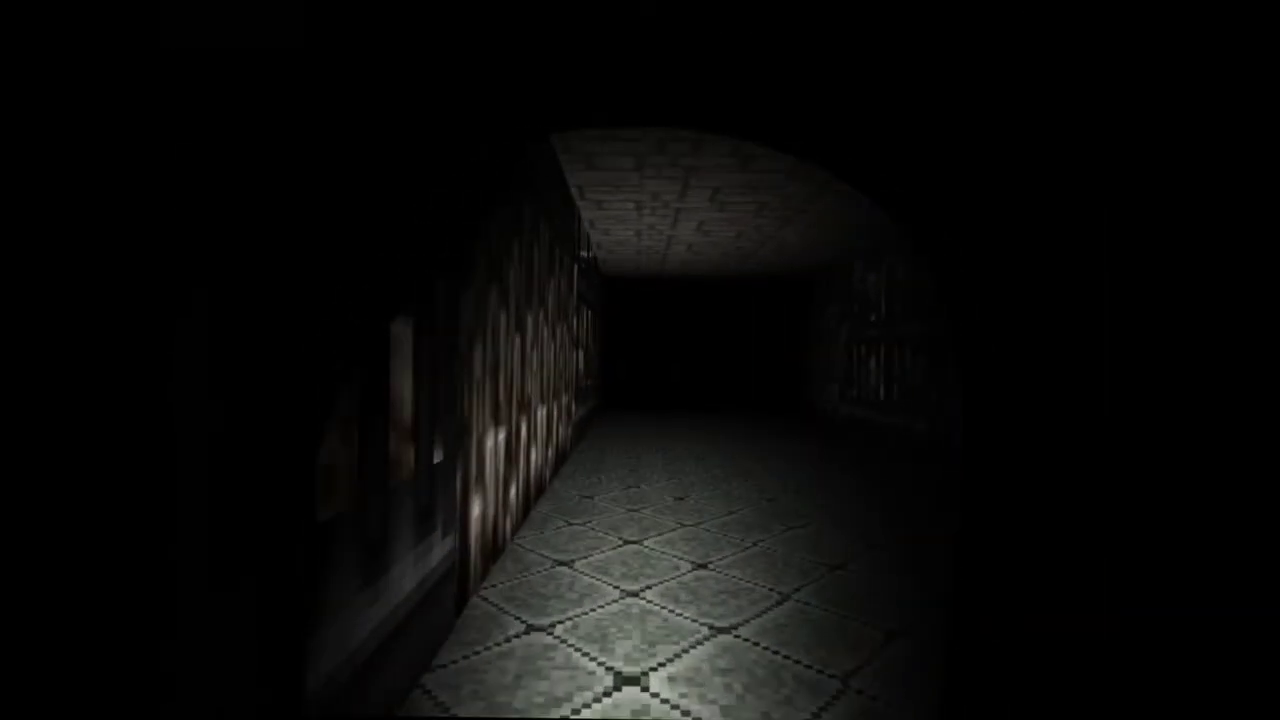
key(w)
key(w)
key(d)
key(d)
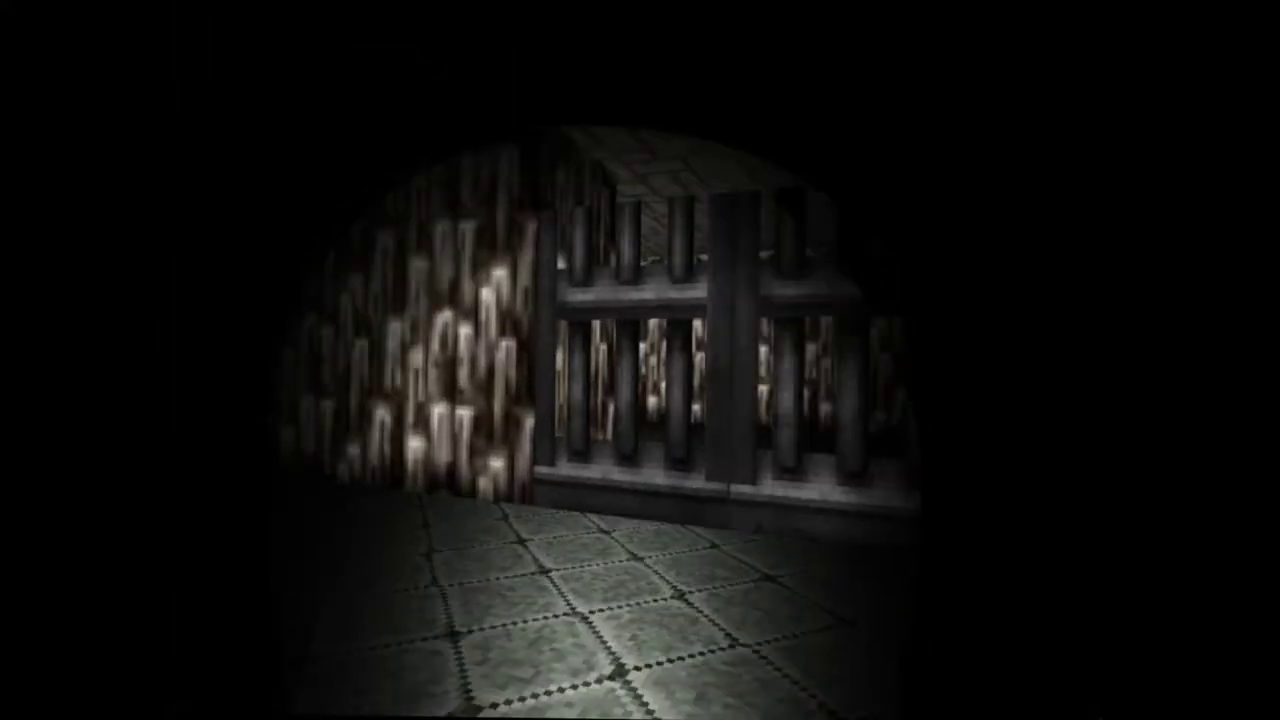
key(d)
key(d)
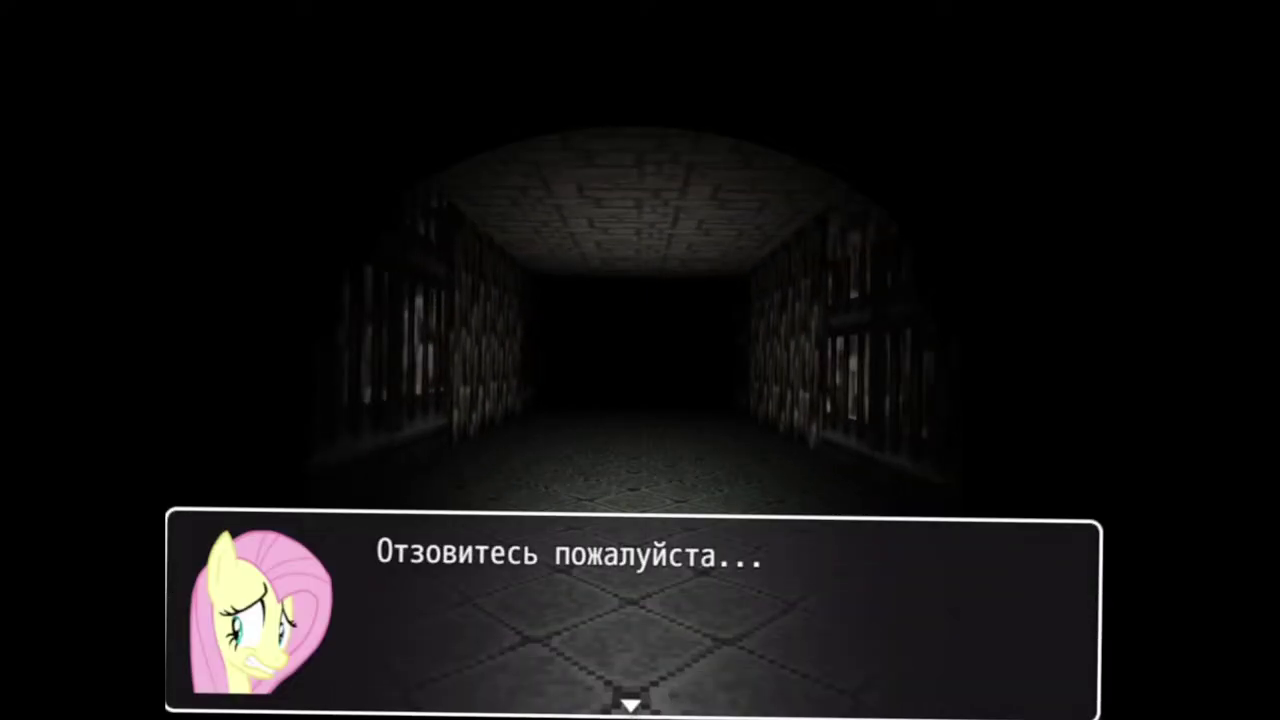
key(Return)
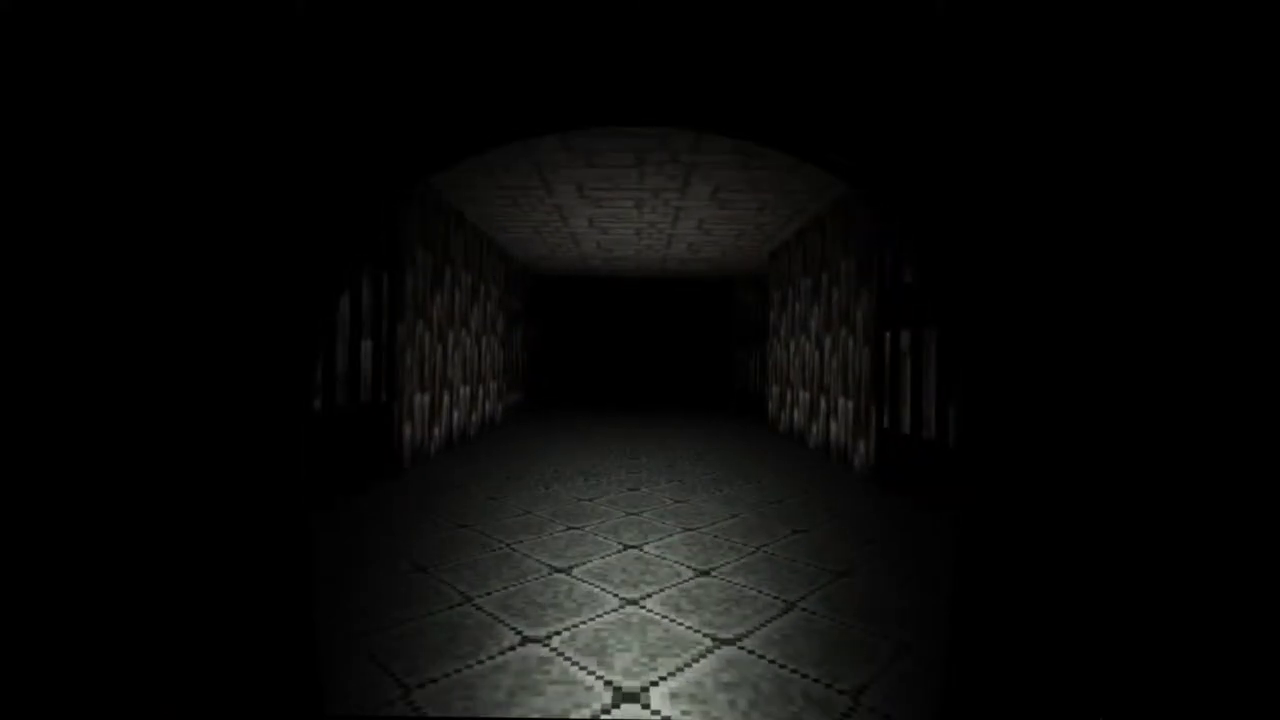
key(Up)
key(Up)
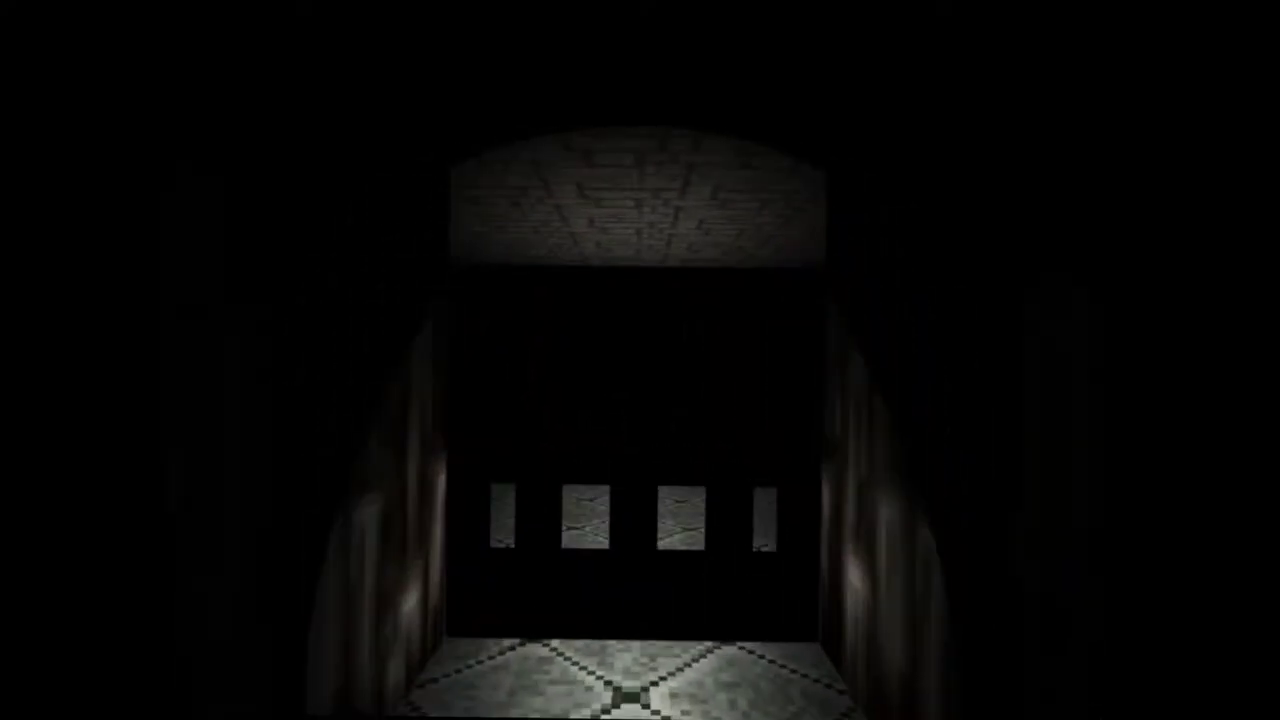
key(Return)
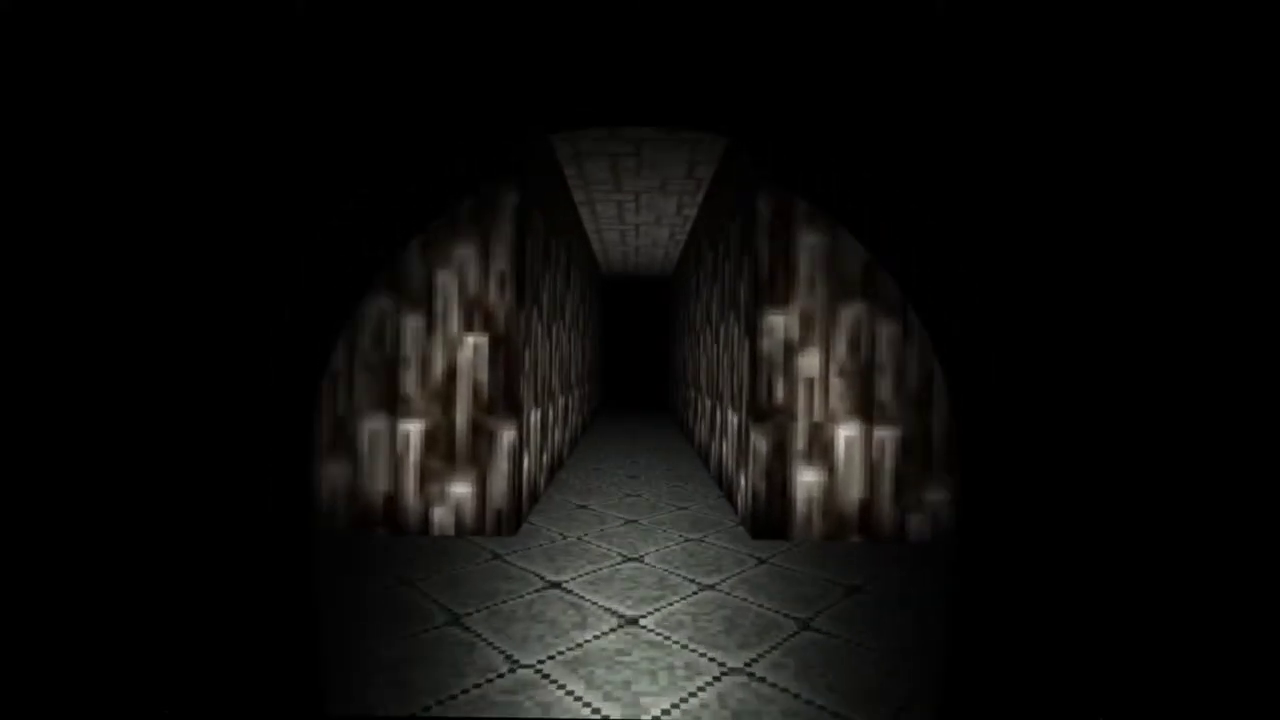
key(Up)
key(Up)
key(Up)
key(Up)
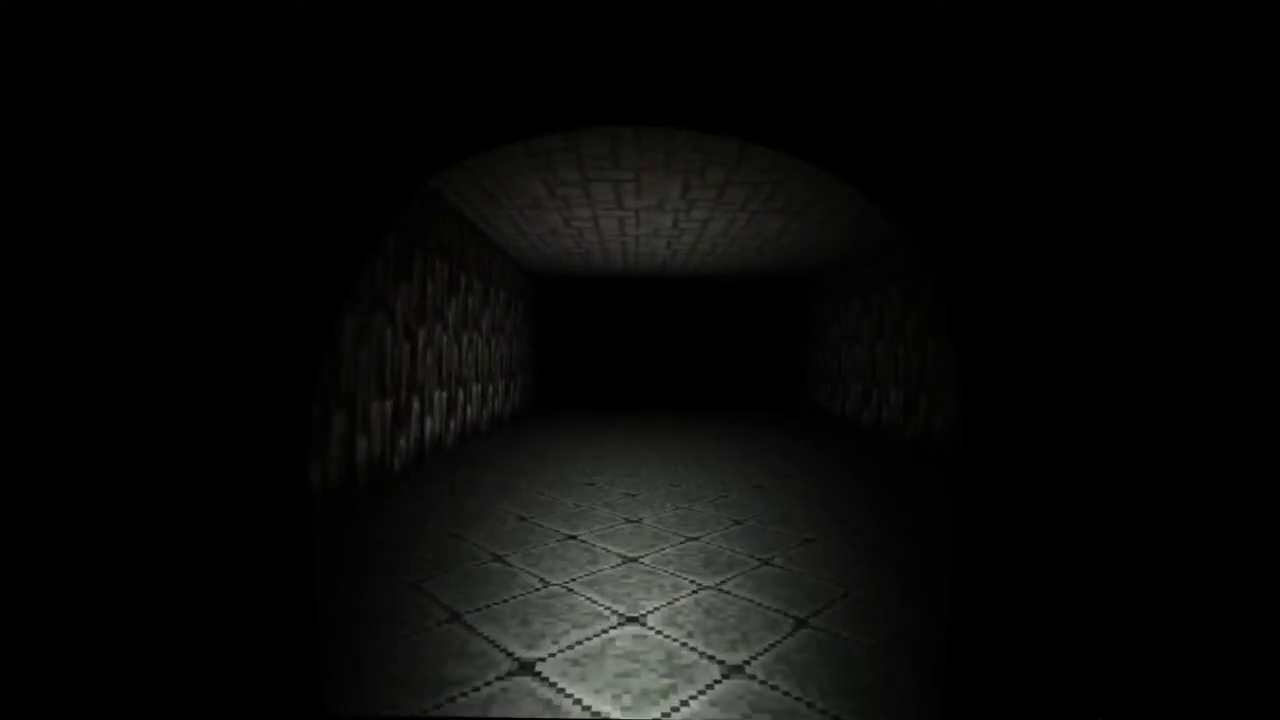
key(Up)
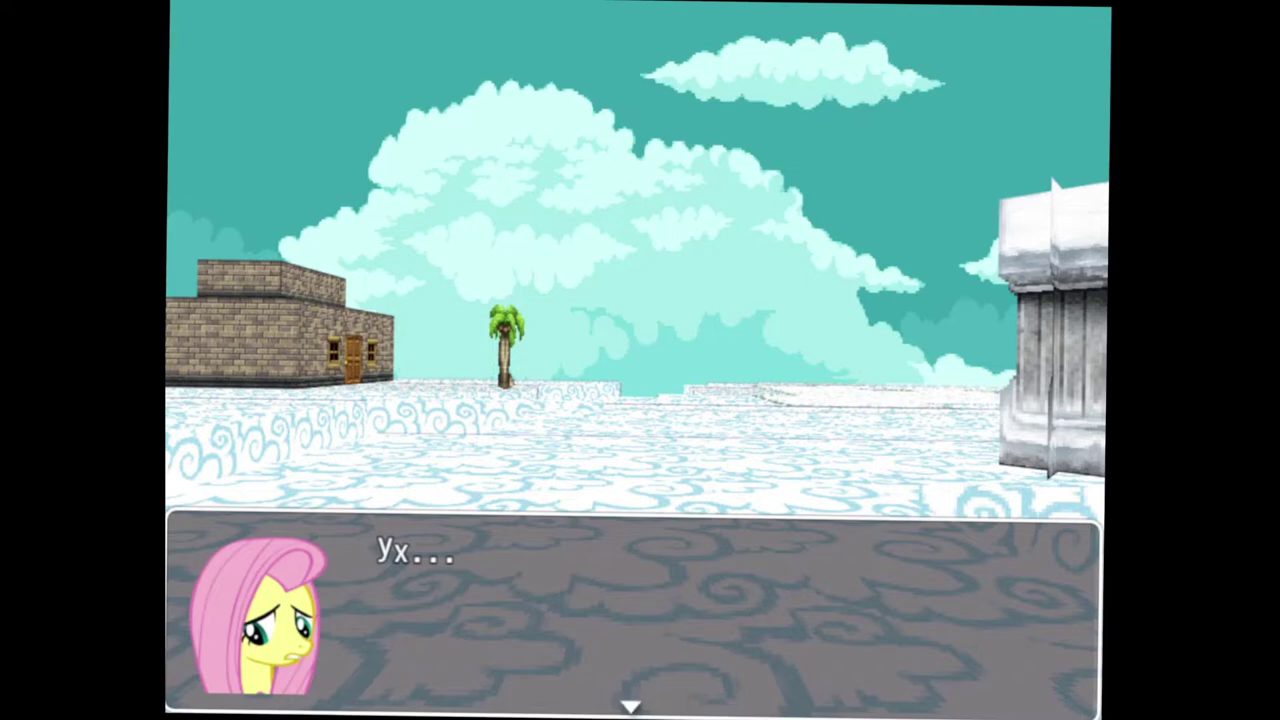
key(Return)
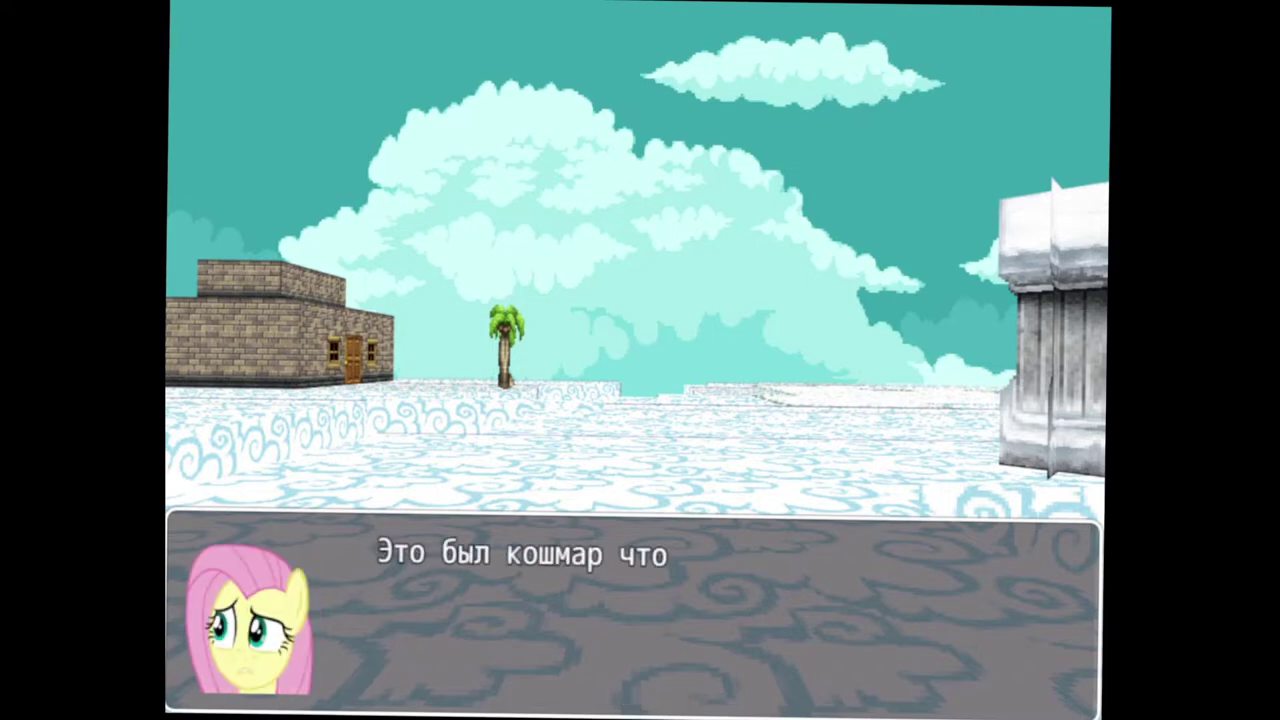
key(Return)
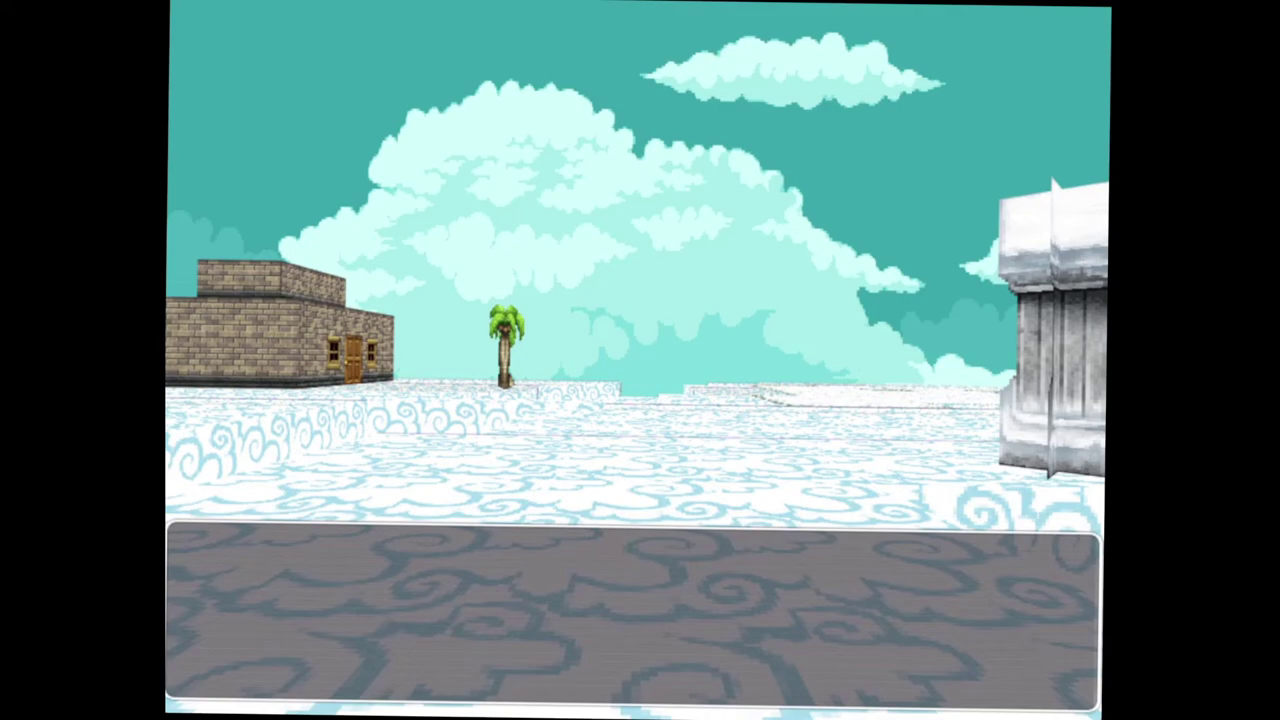
key(Return)
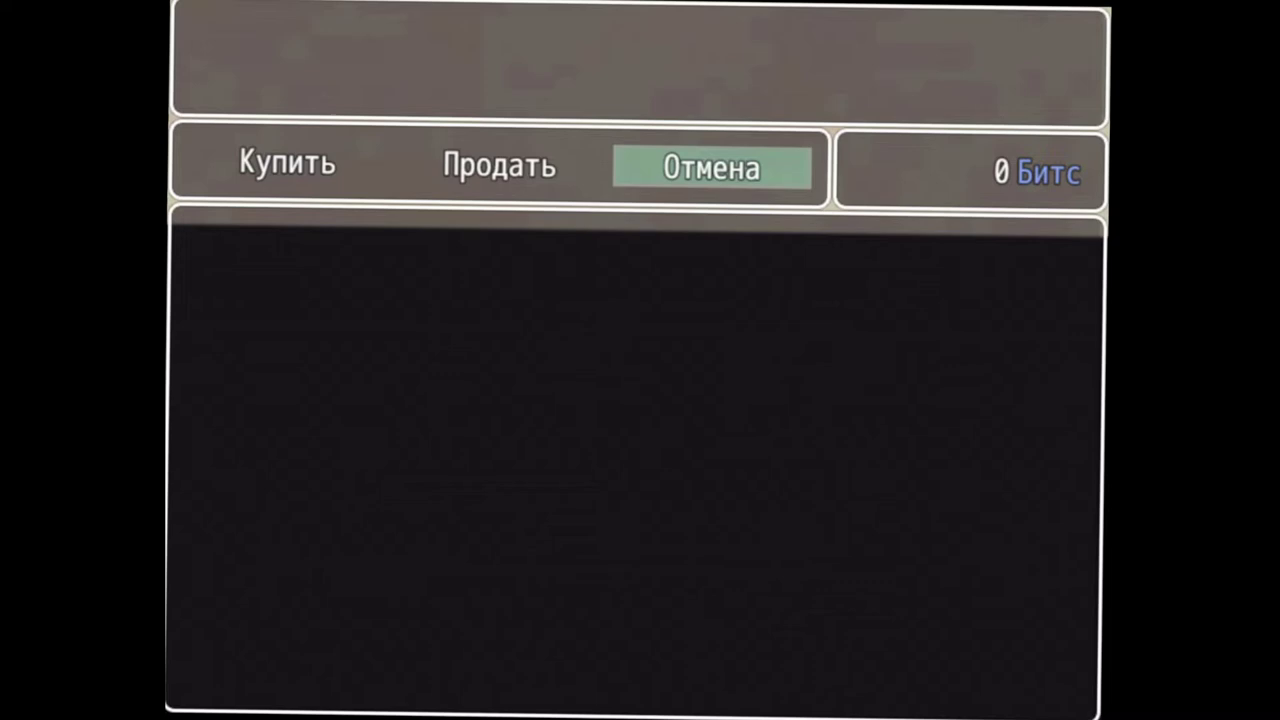
key(Return)
key(Left)
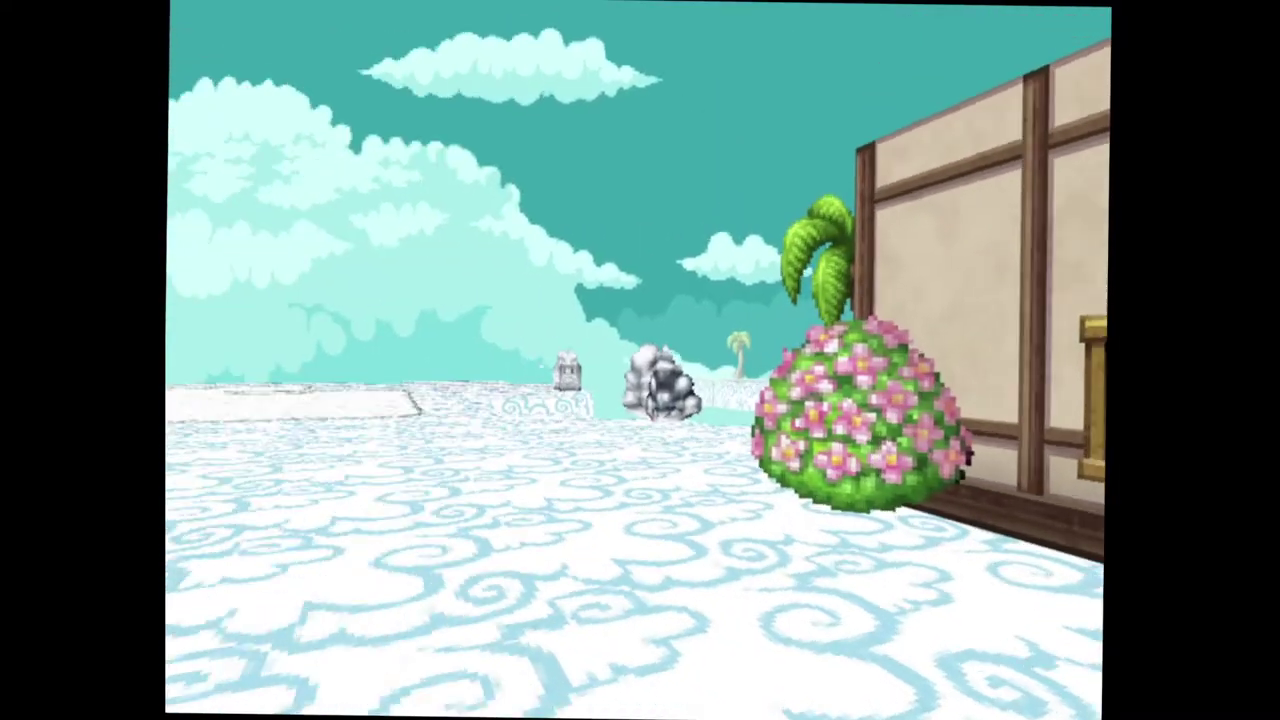
key(Left)
key(Right)
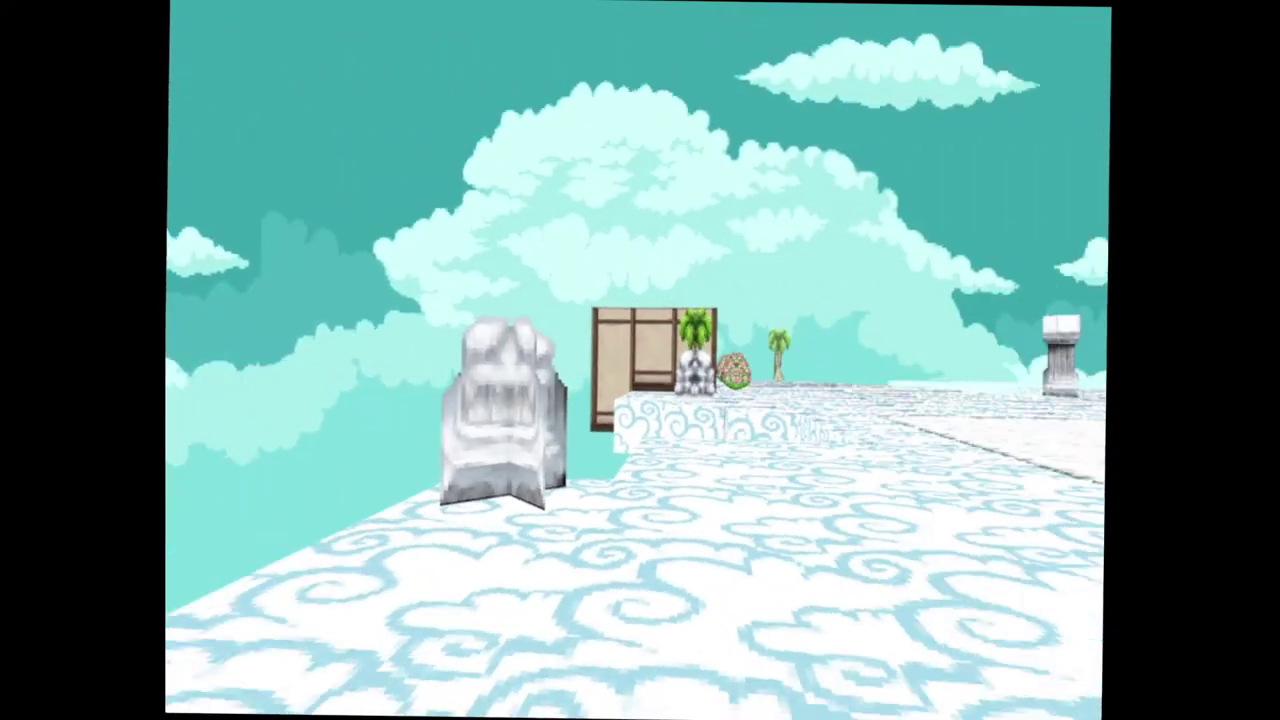
key(Left)
key(space)
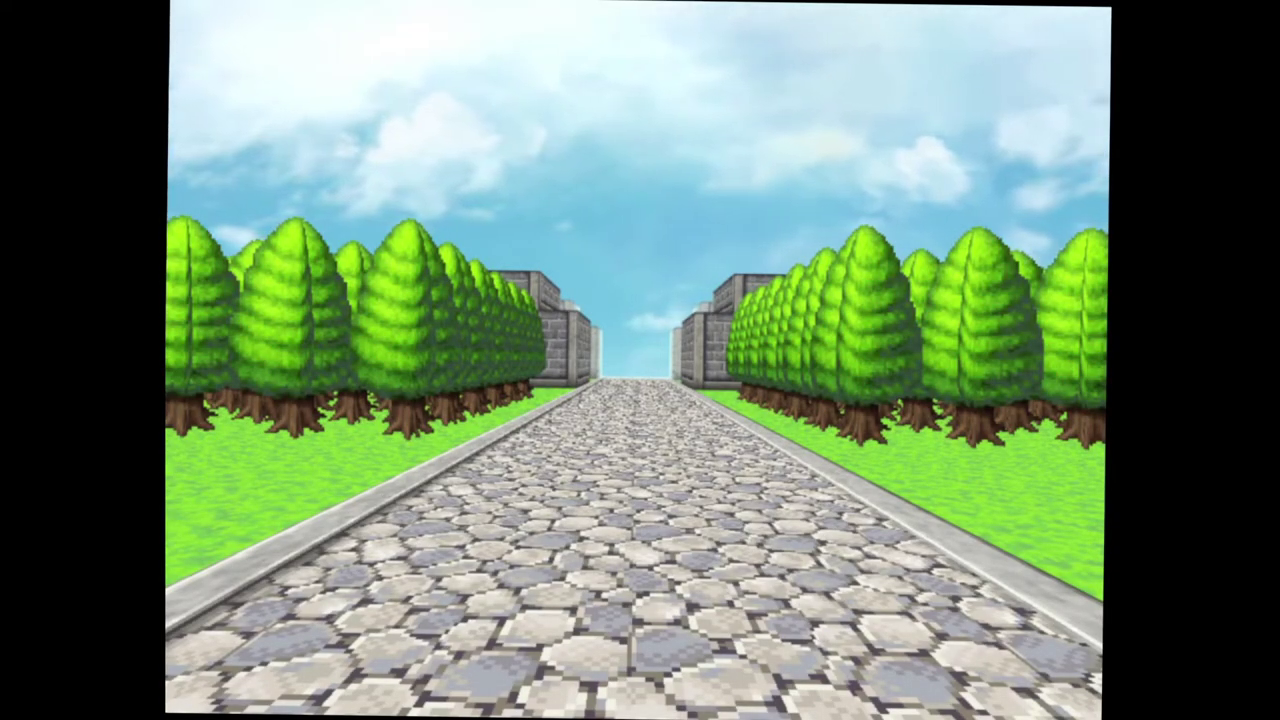
key(Left)
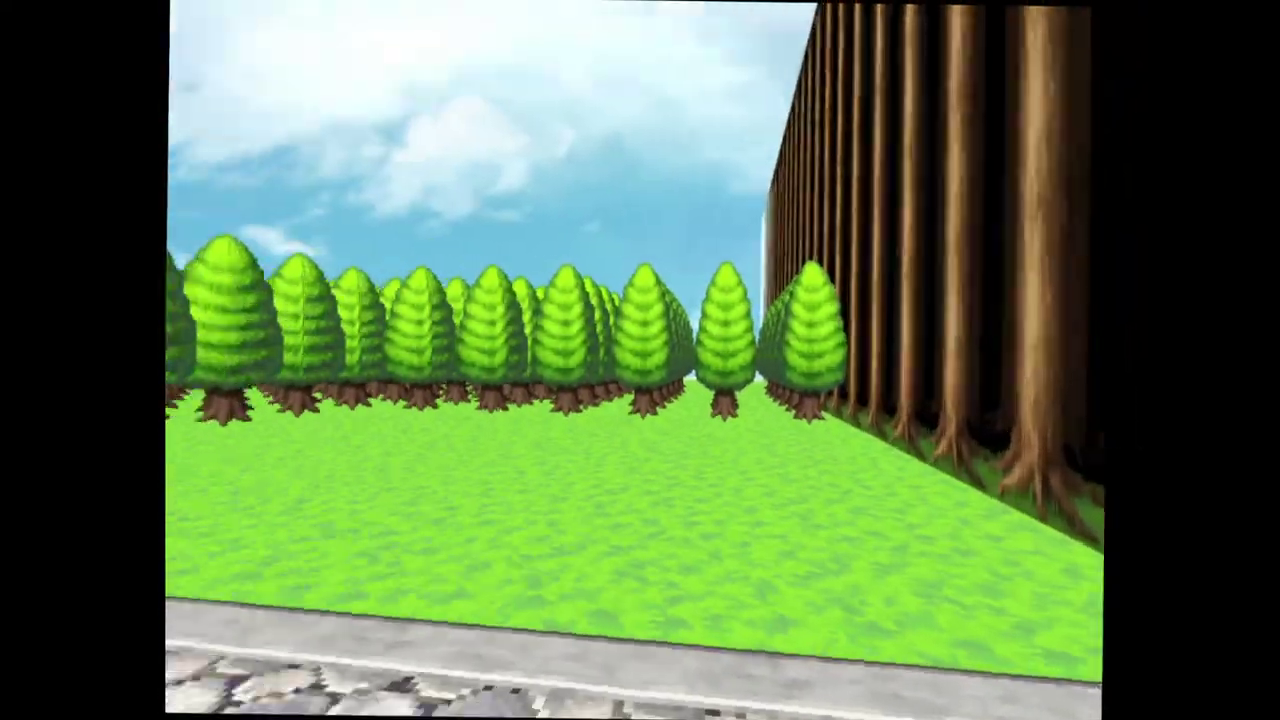
key(Left)
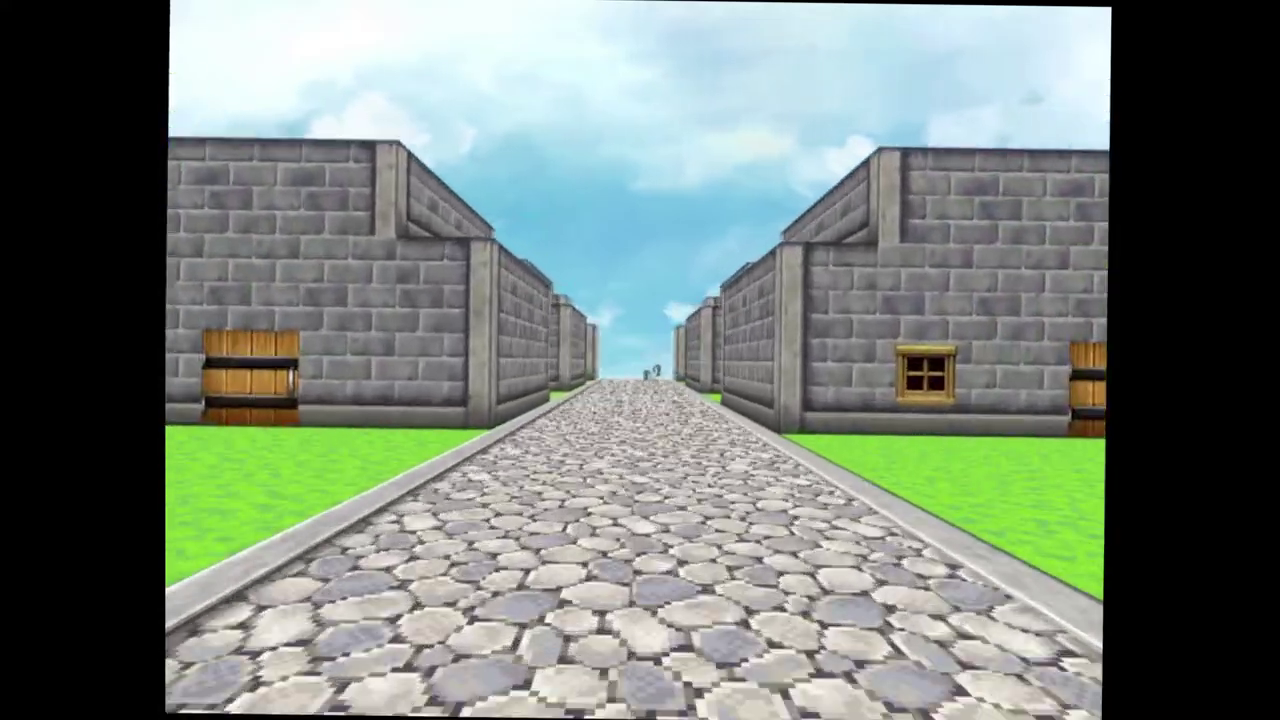
key(Up)
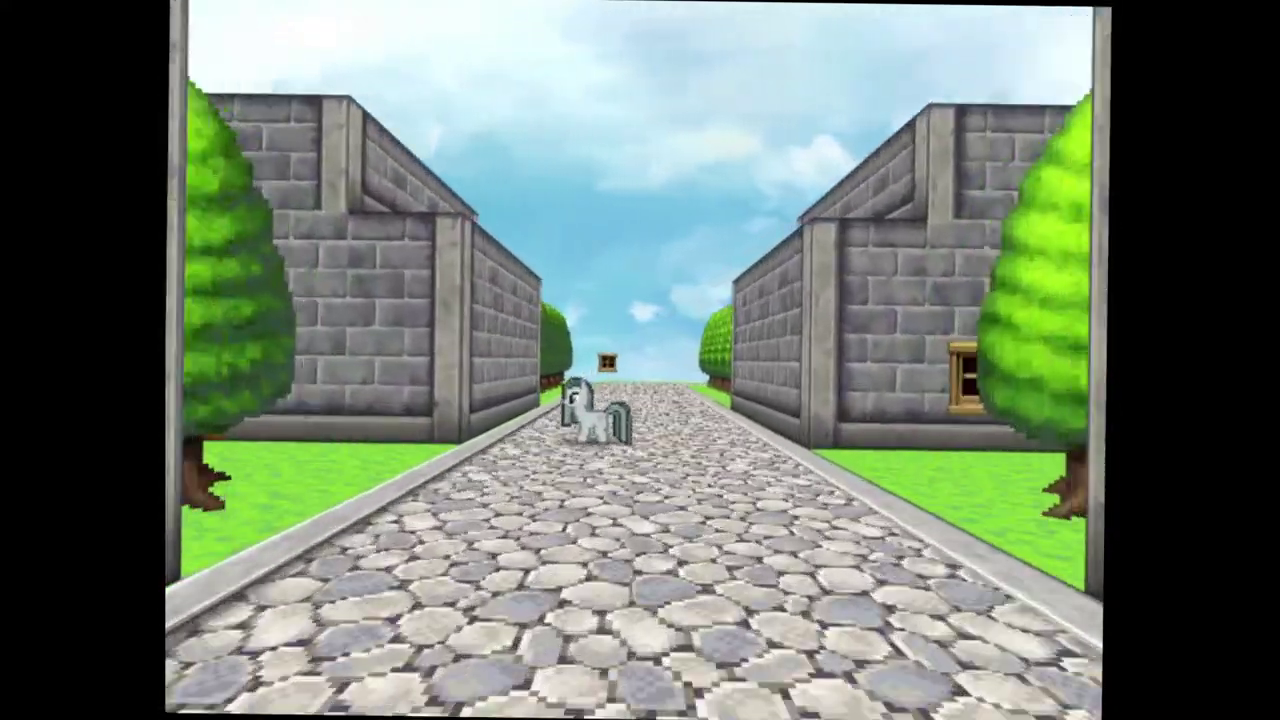
key(Up)
key(Left)
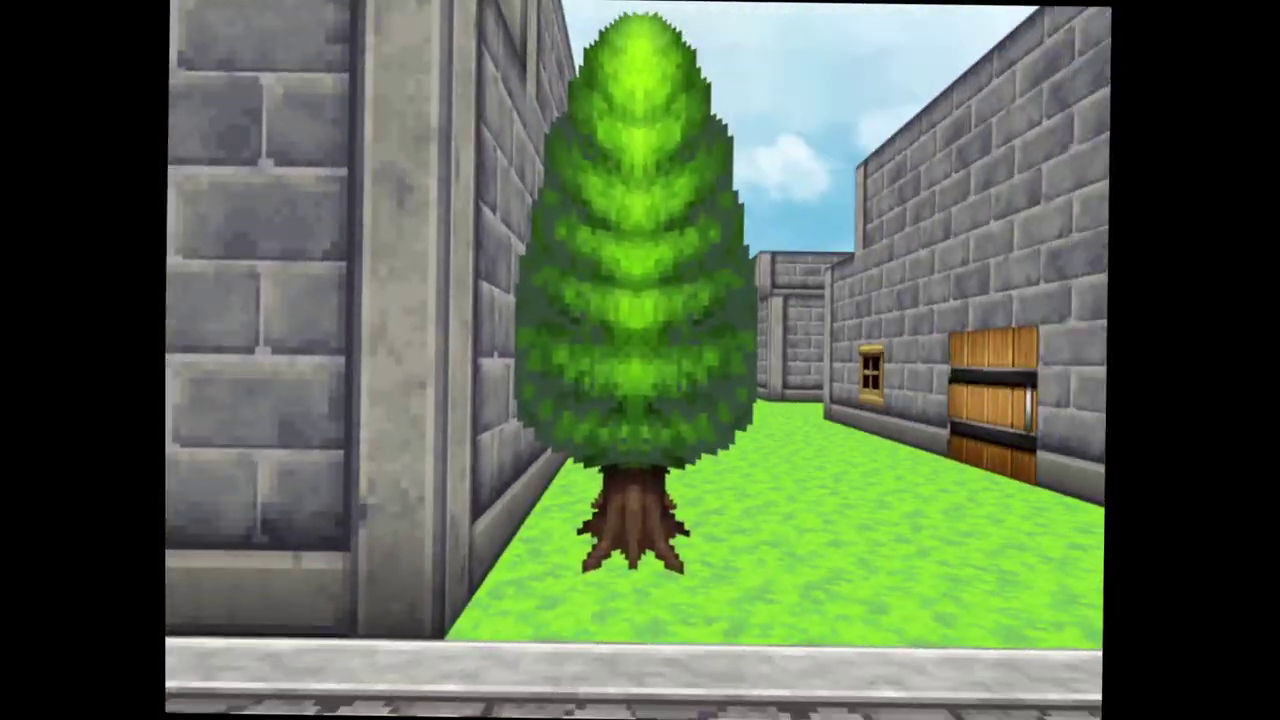
key(Right)
key(Left)
key(Up)
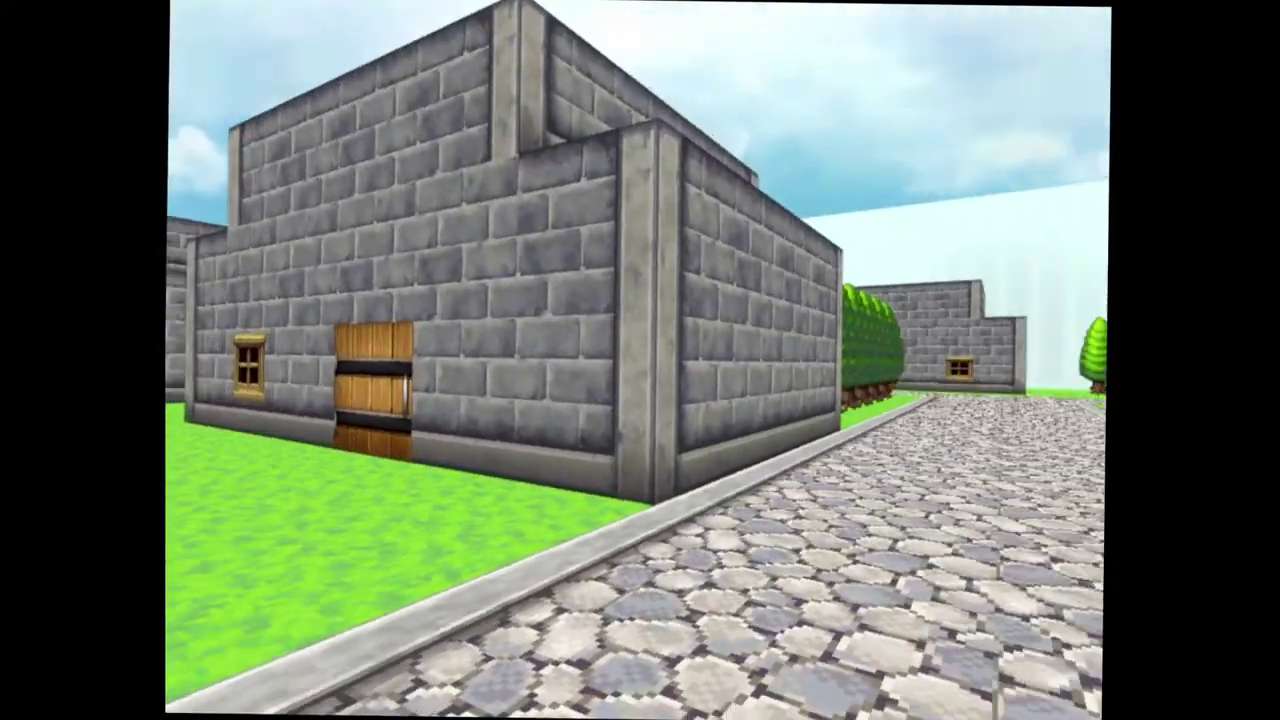
key(Left)
key(Down)
key(Right)
key(Right)
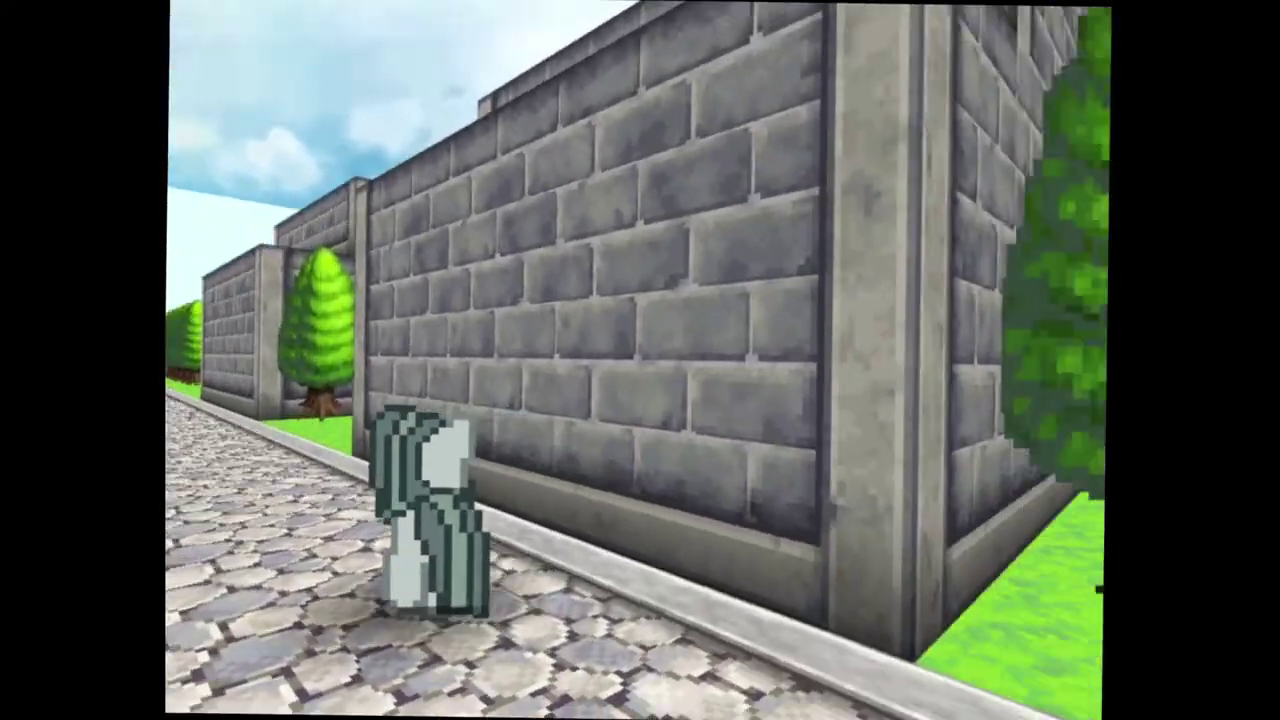
key(Up)
key(Left)
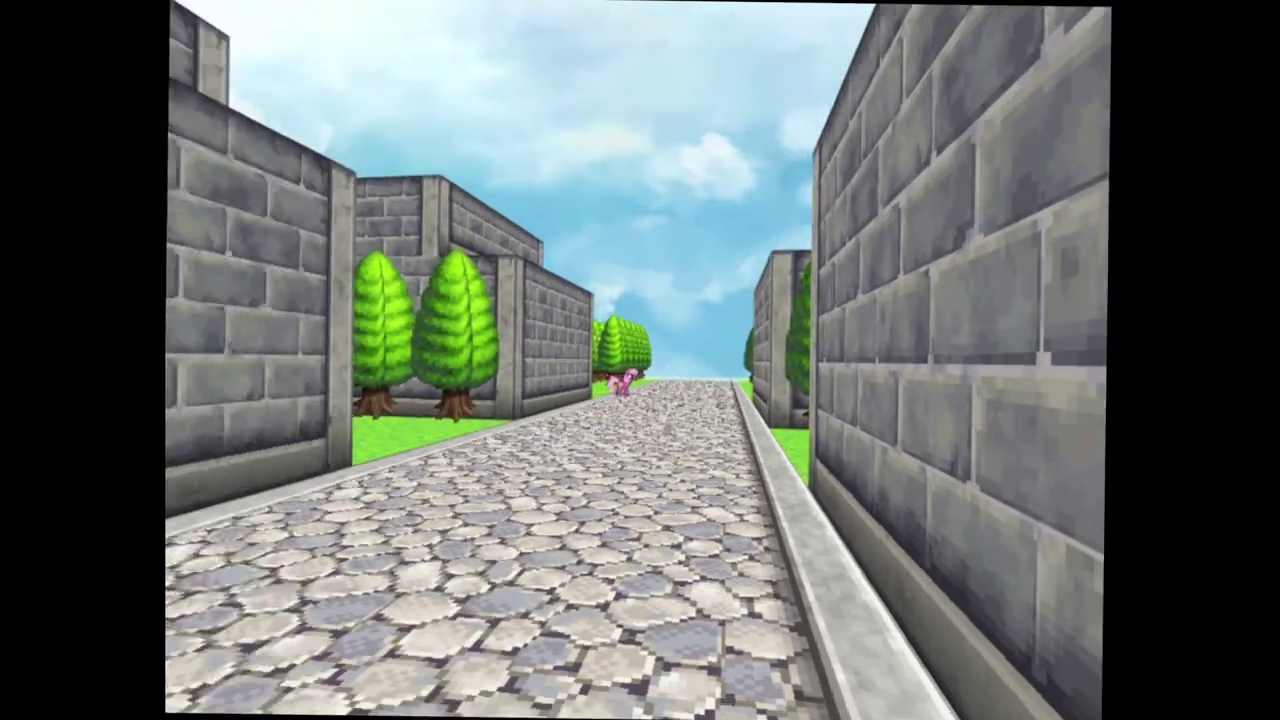
key(Left)
key(Left)
key(Right)
key(Up)
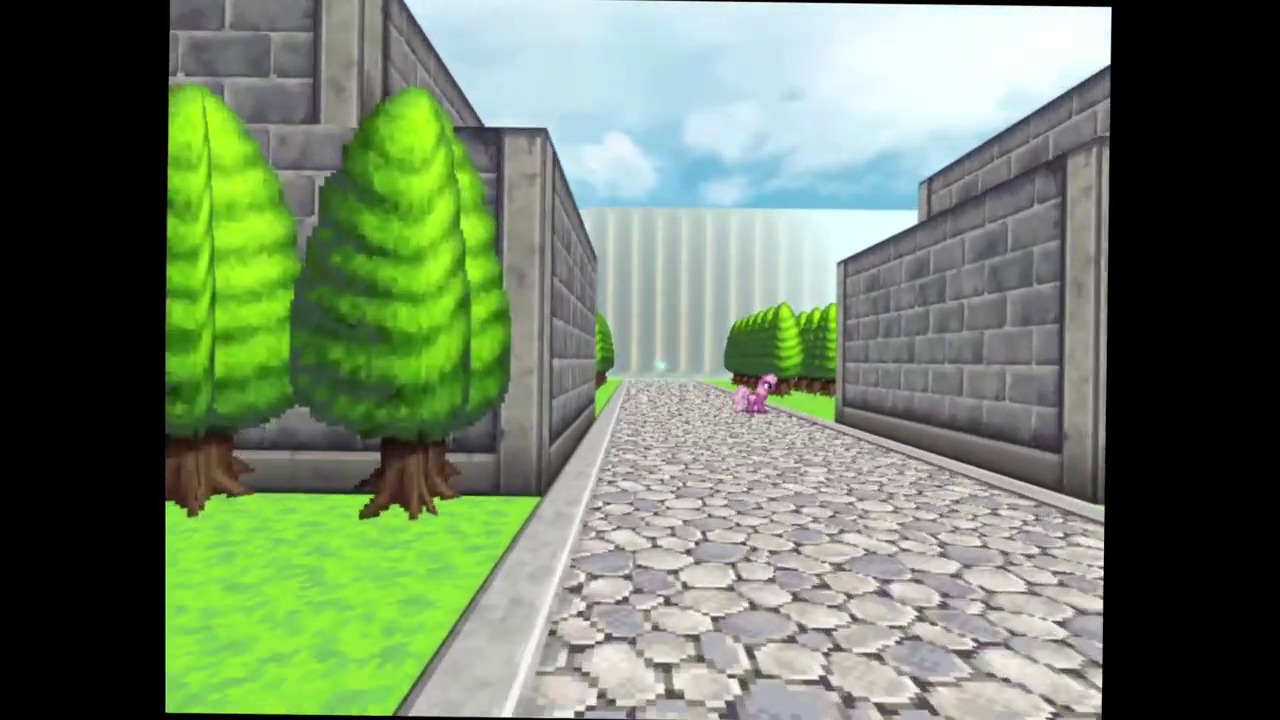
key(Up)
key(Right)
key(Right)
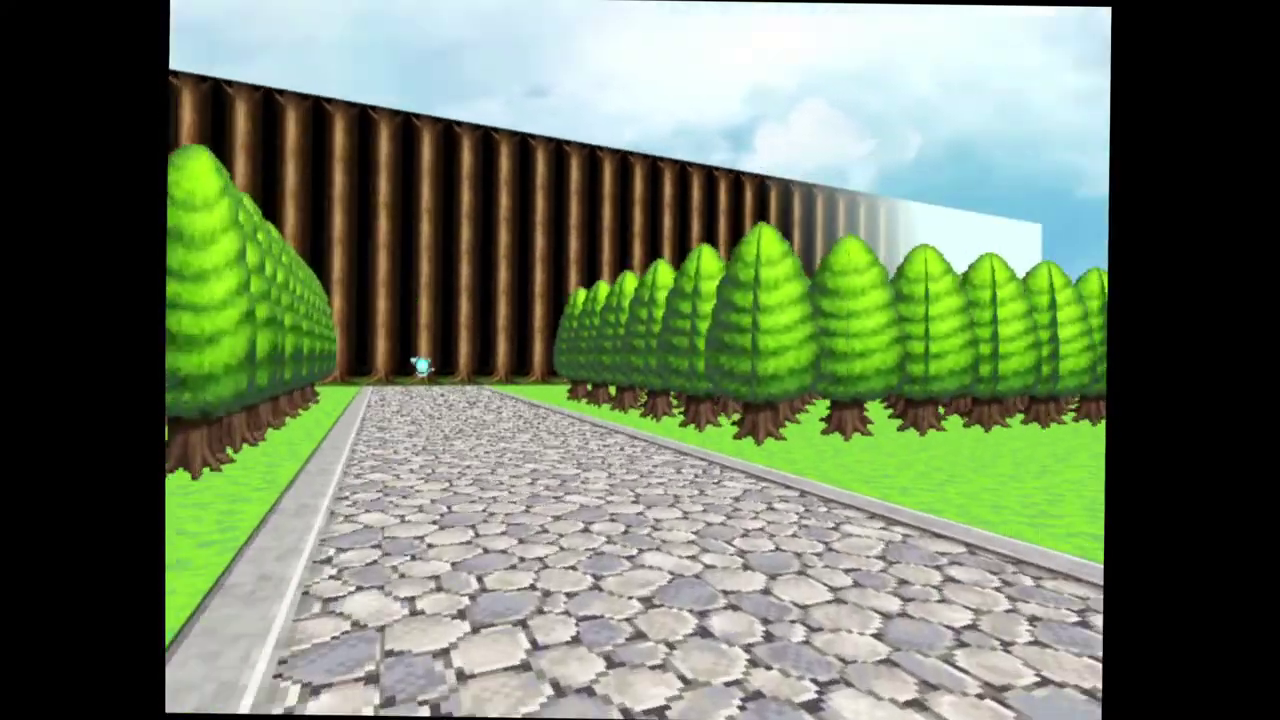
key(Right)
key(Right)
key(Right)
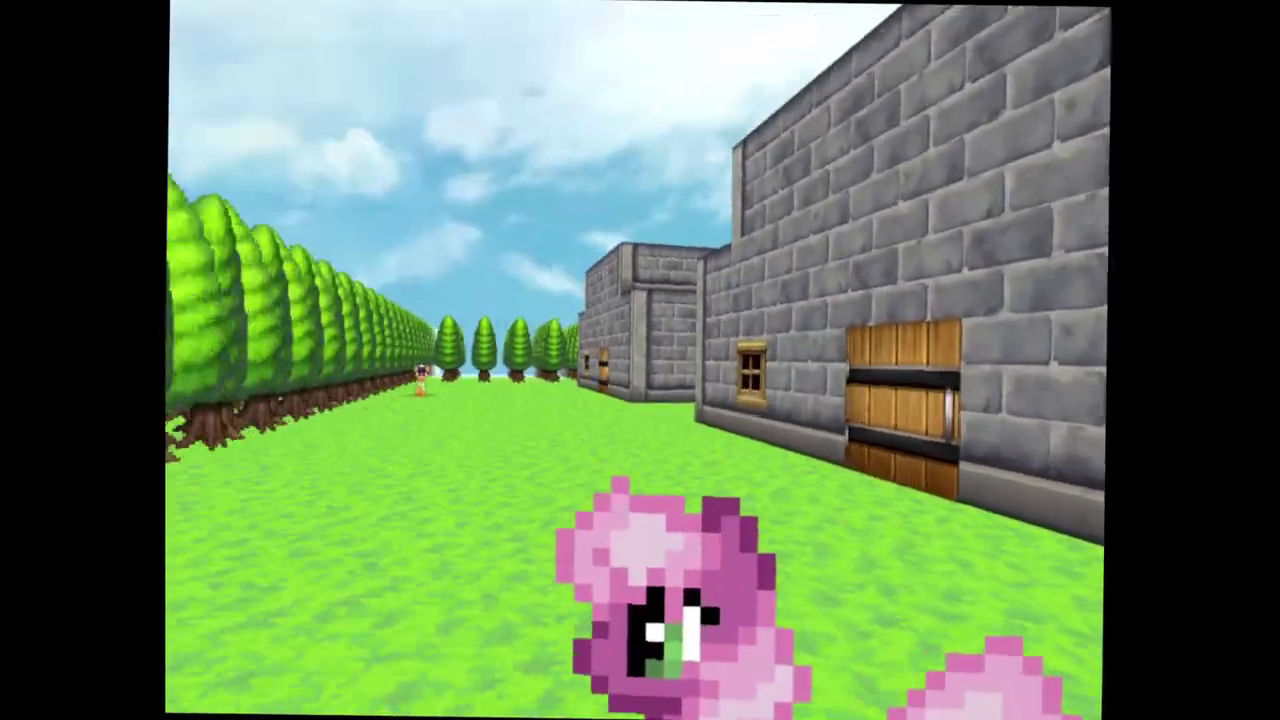
key(Left)
key(Right)
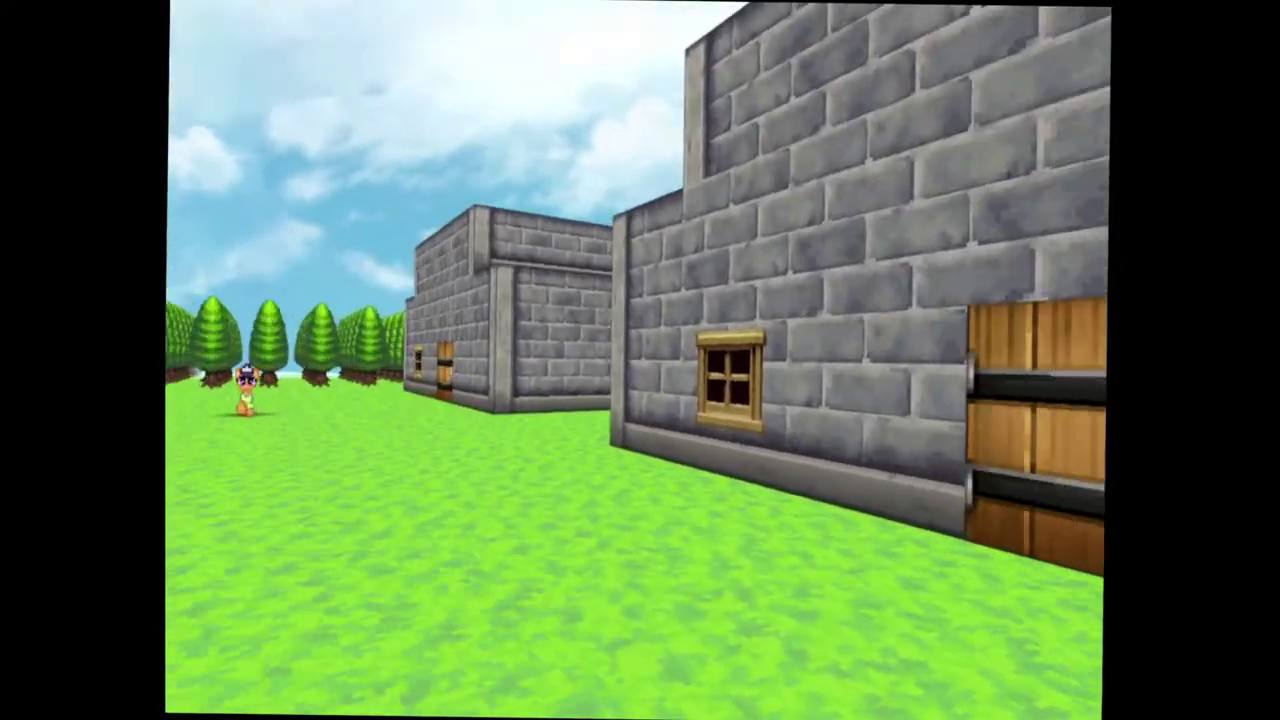
key(Up)
key(Up)
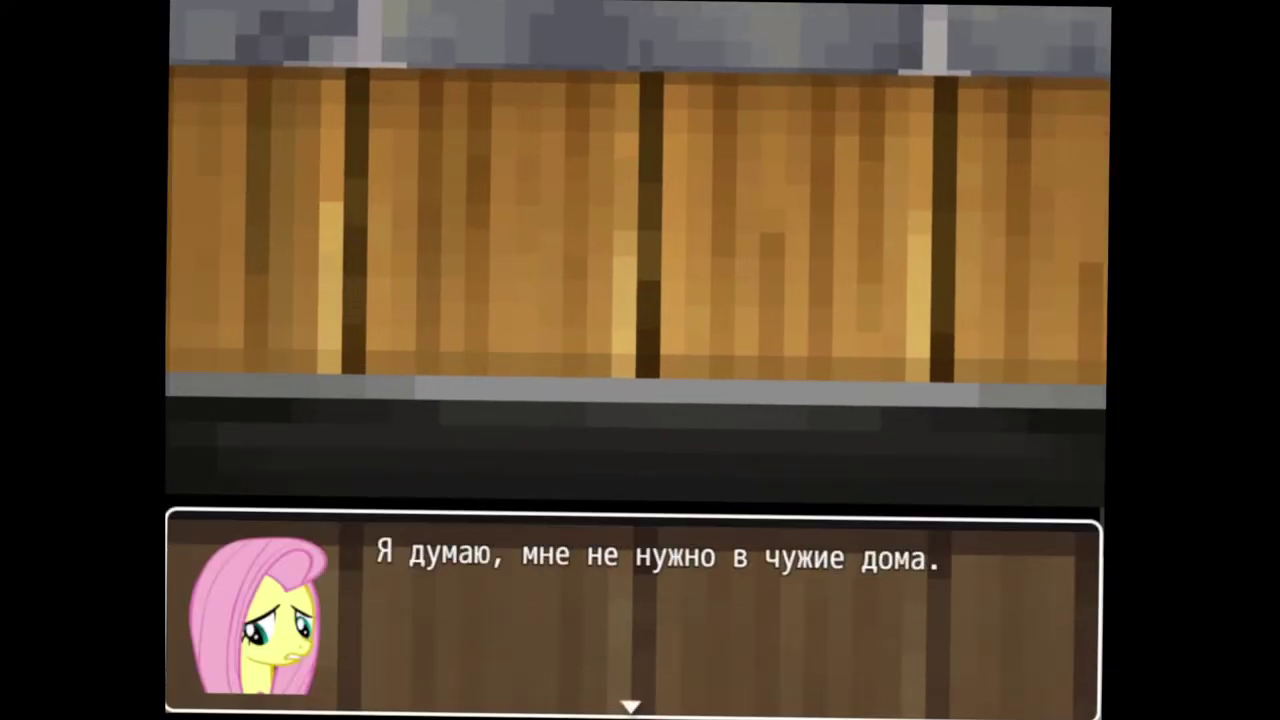
key(Left)
key(Left)
key(Down)
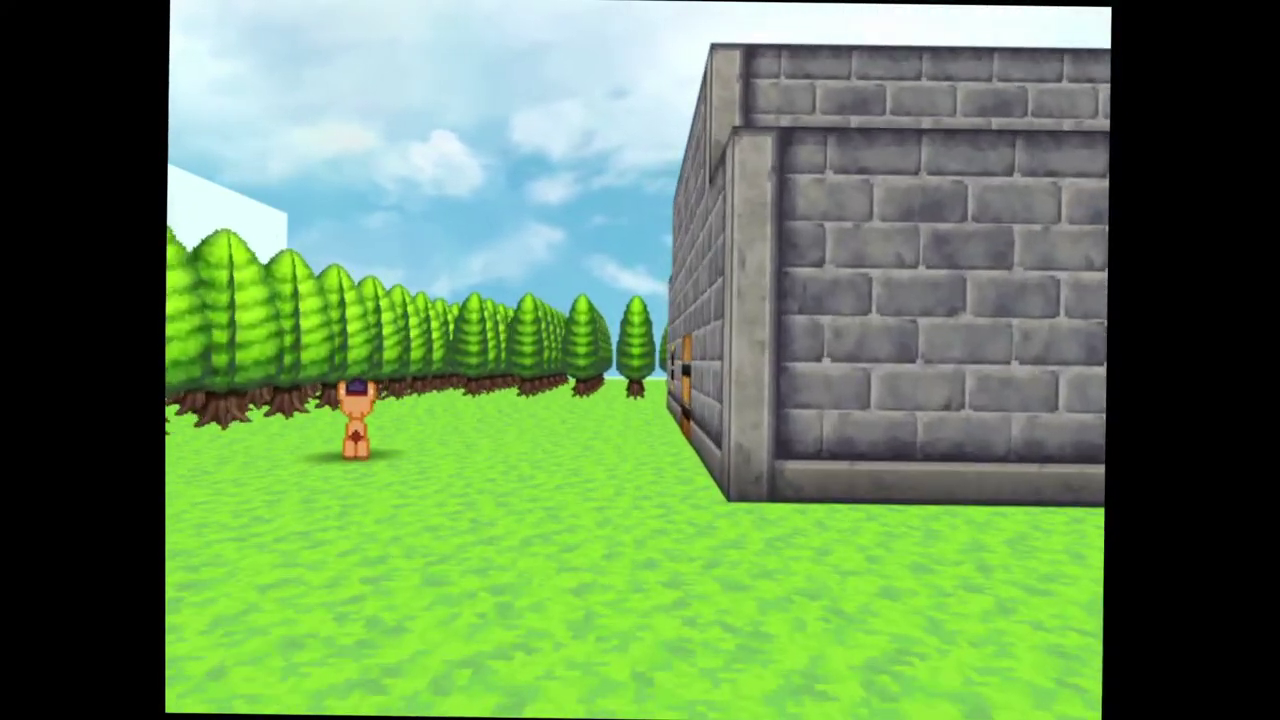
key(Up)
key(Right)
key(Right)
key(Left)
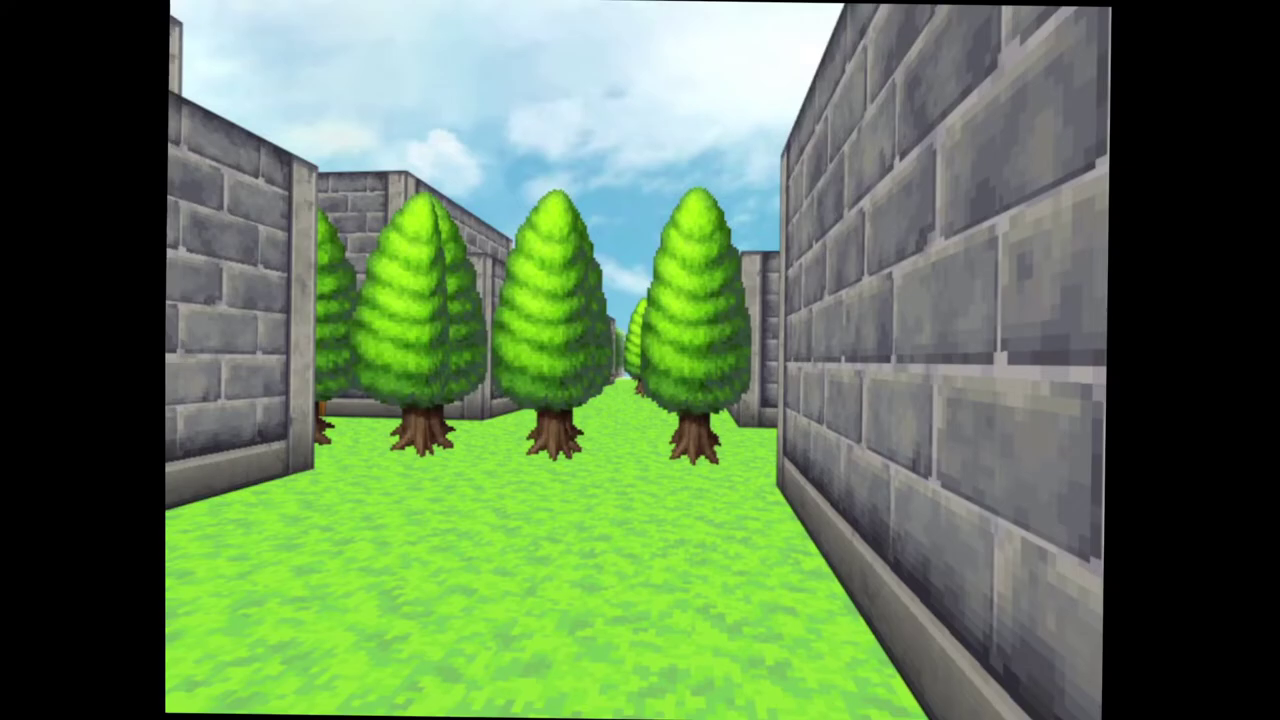
key(Left)
key(Left)
key(Left)
key(Up)
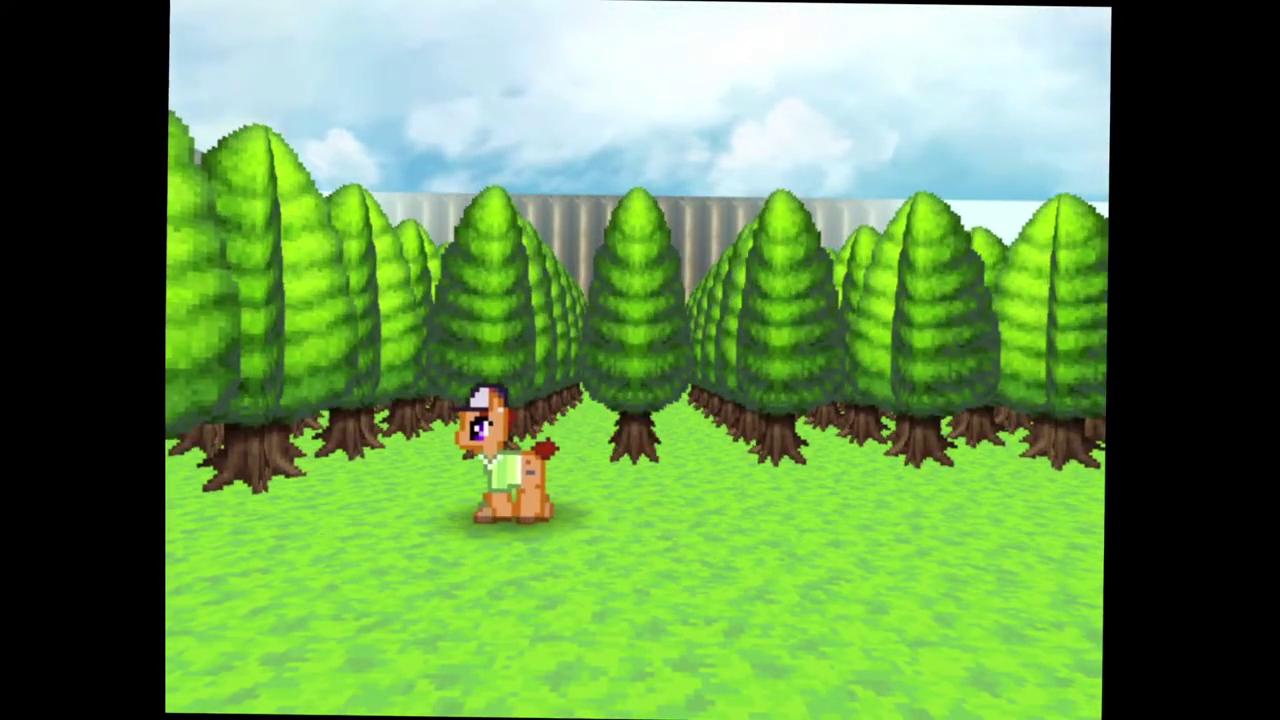
key(Right)
key(Right)
key(Right)
key(Right)
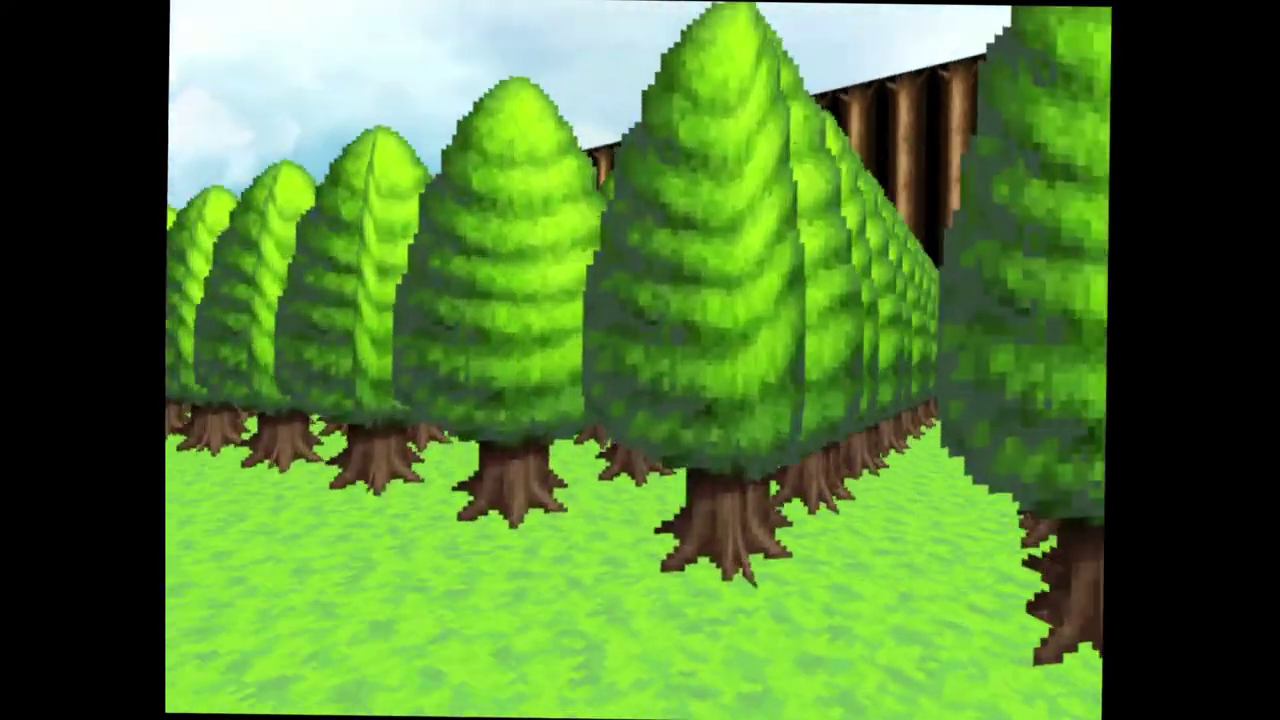
key(Left)
key(Up)
key(Up)
key(Up)
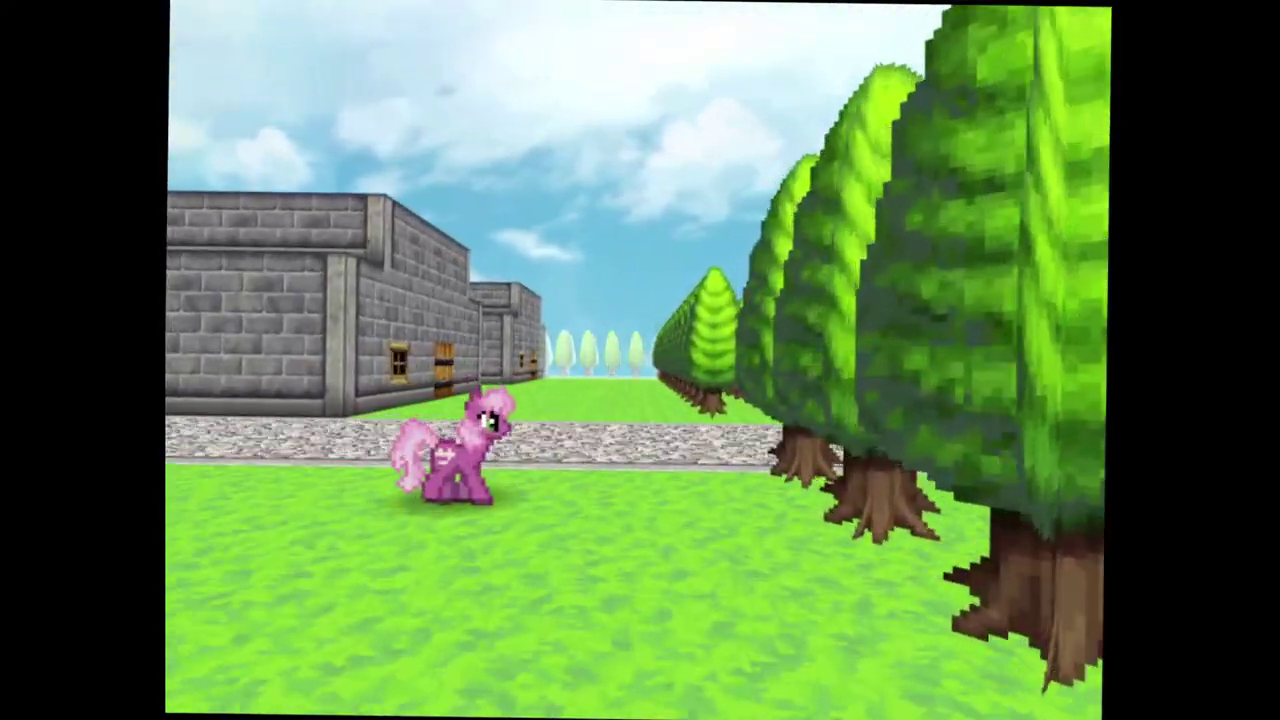
key(Up)
key(Up)
key(Left)
key(Right)
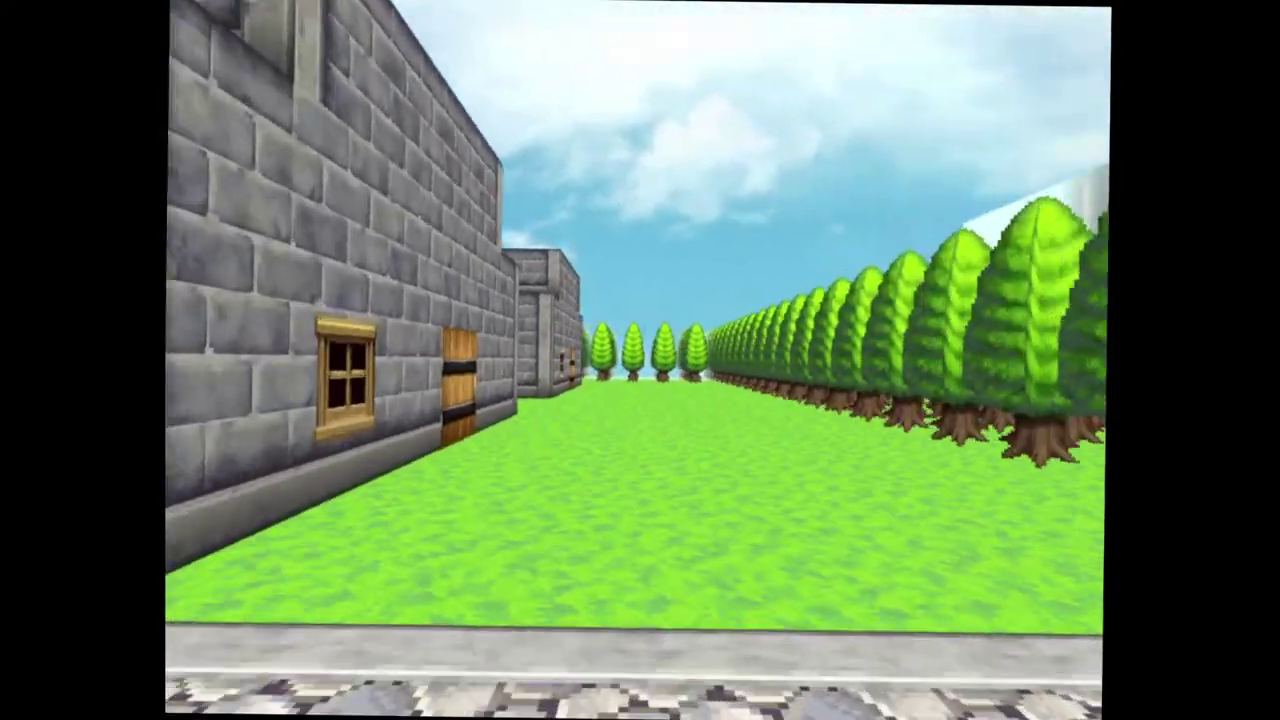
key(Up)
key(Up)
key(Up)
key(Up)
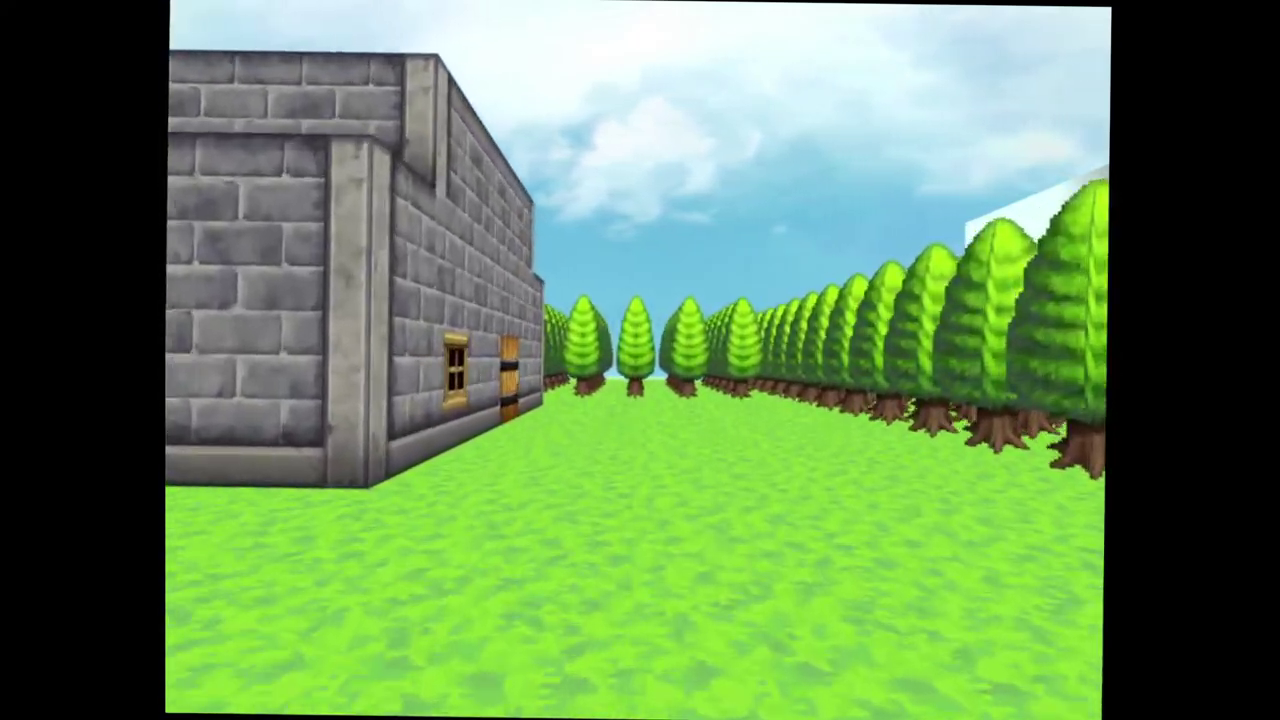
key(Left)
key(Left)
key(Right)
key(Right)
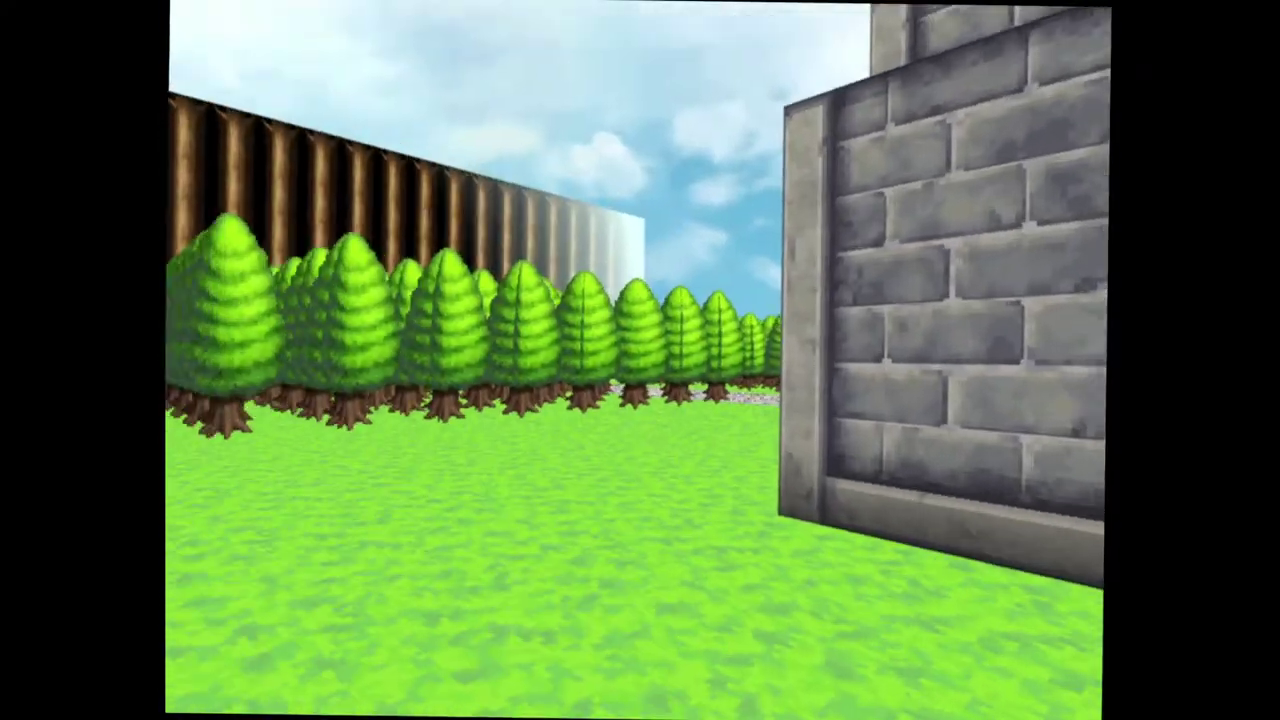
key(Left)
key(Right)
key(Right)
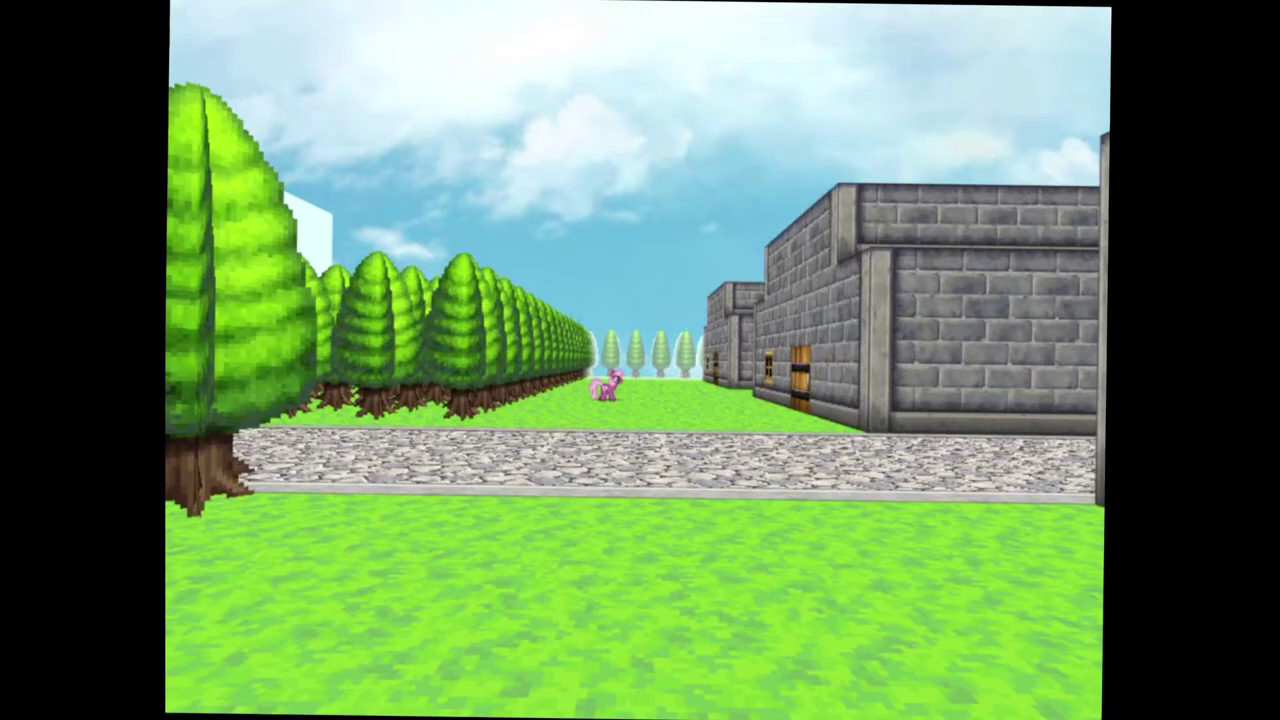
key(Right)
key(Up)
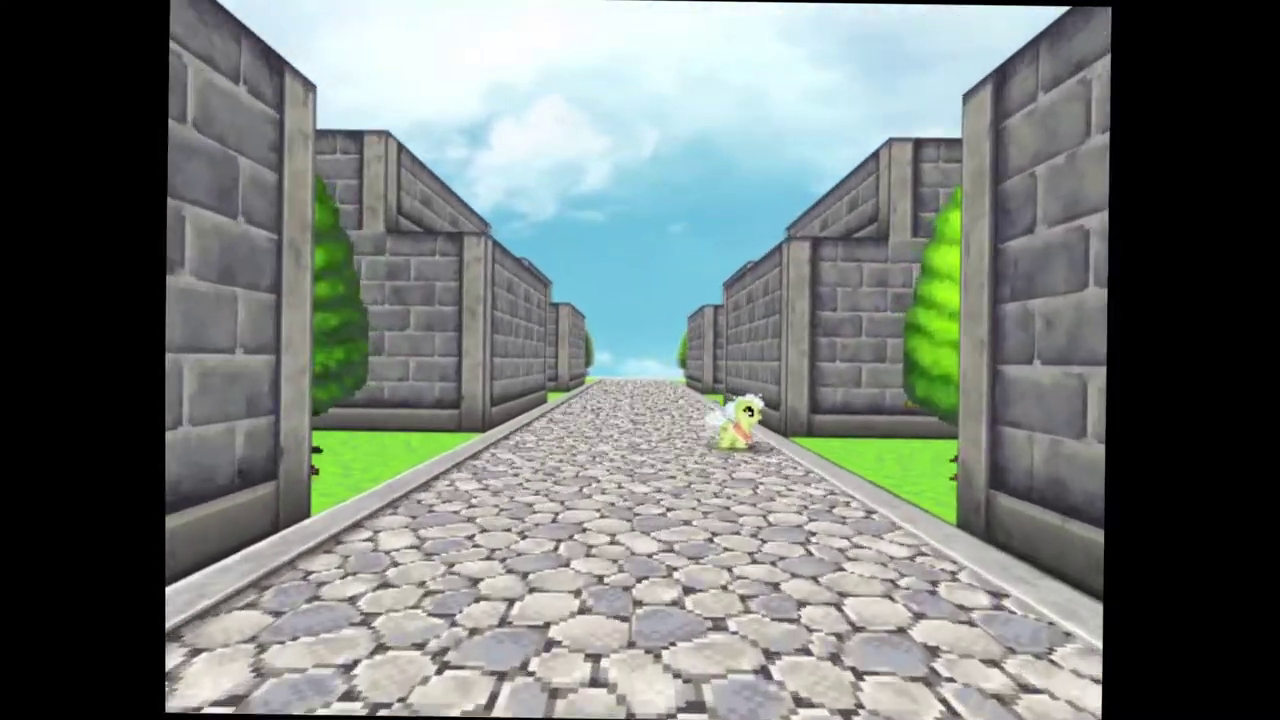
key(Up)
key(Up)
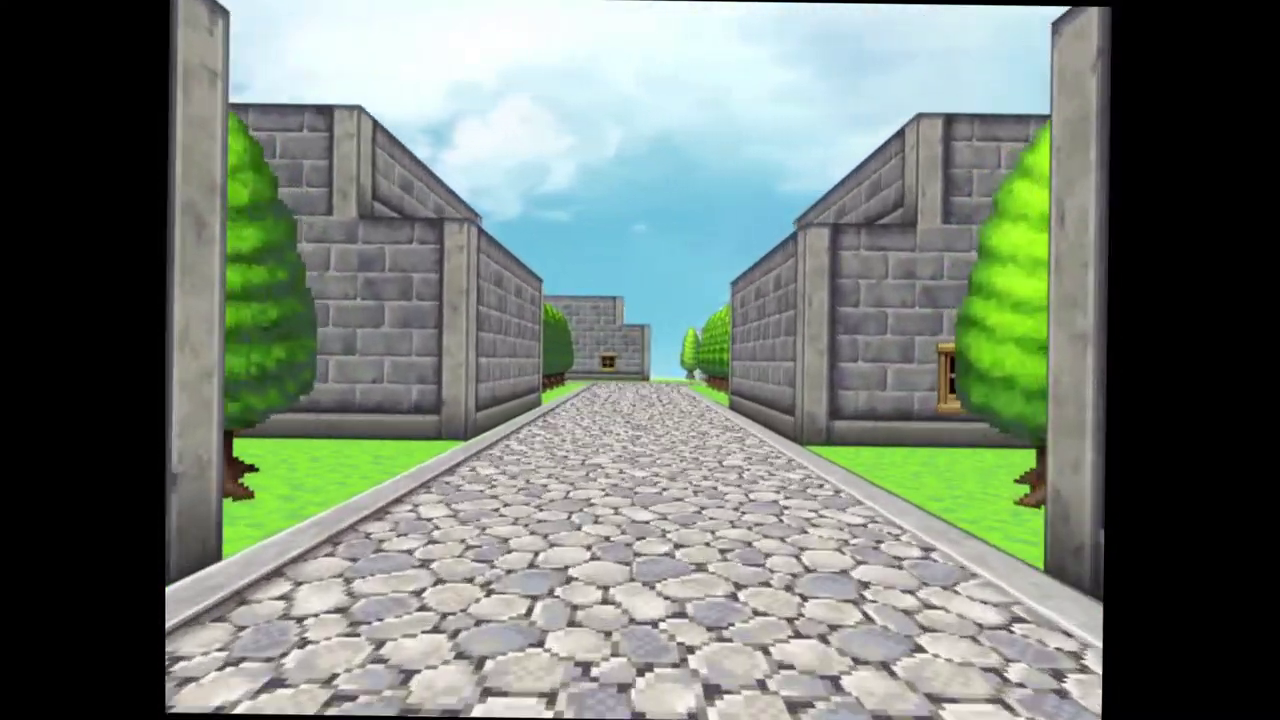
key(Up)
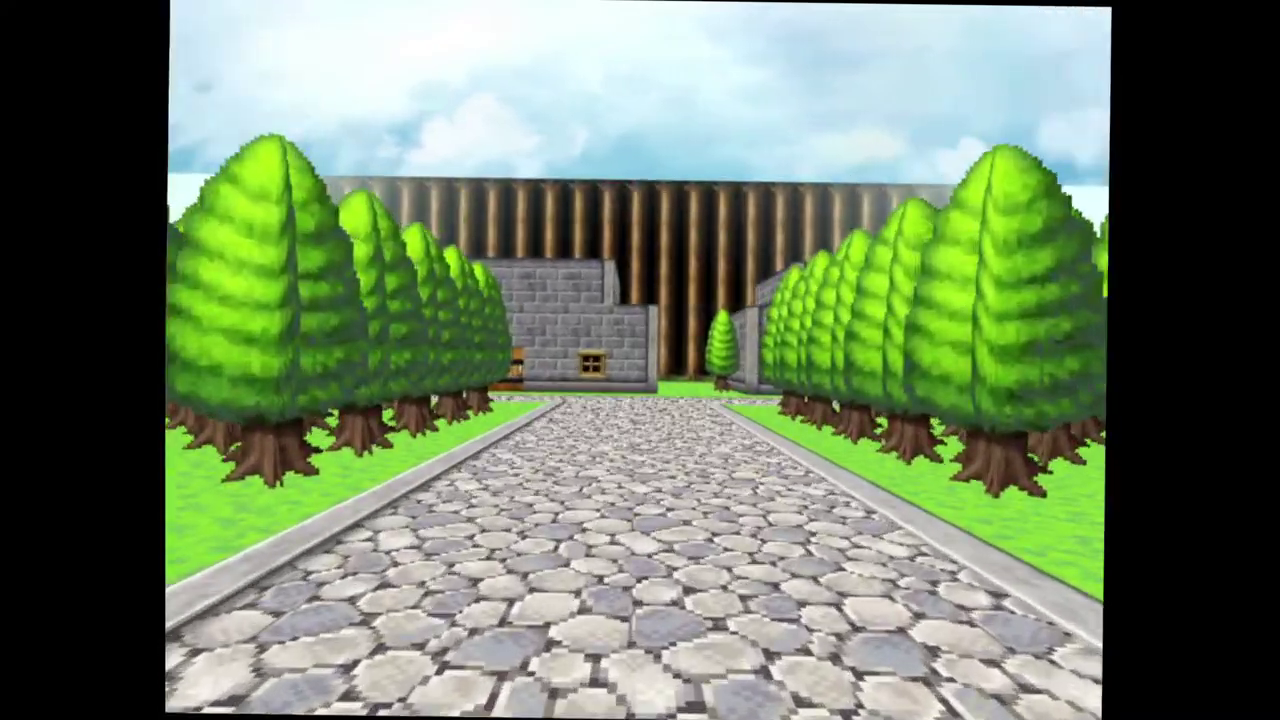
key(Up)
key(Up)
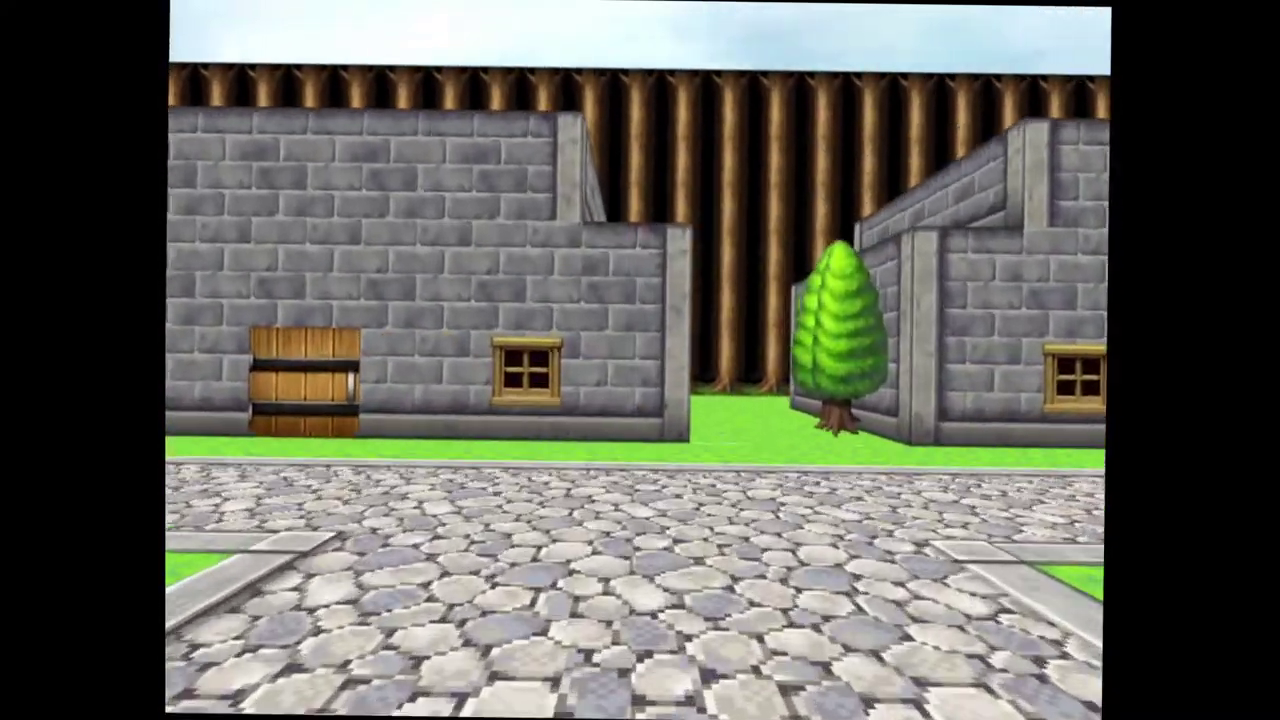
key(Up)
key(Right)
key(Left)
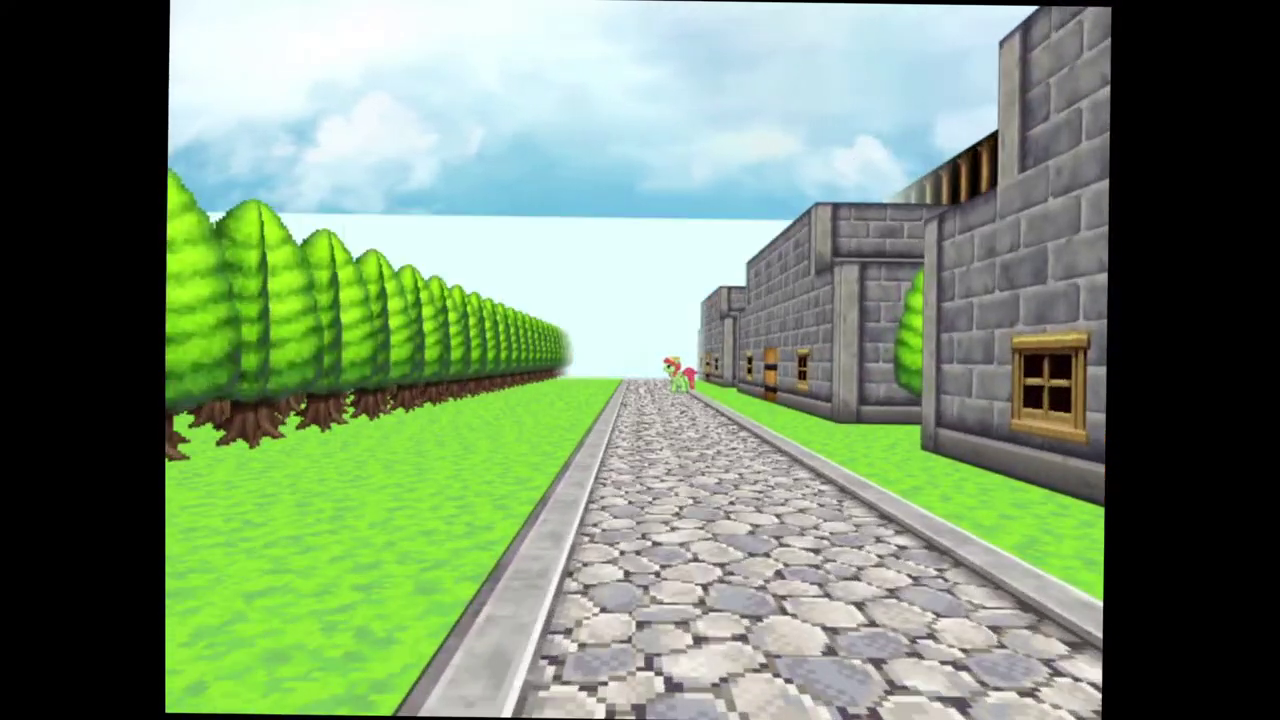
key(Up)
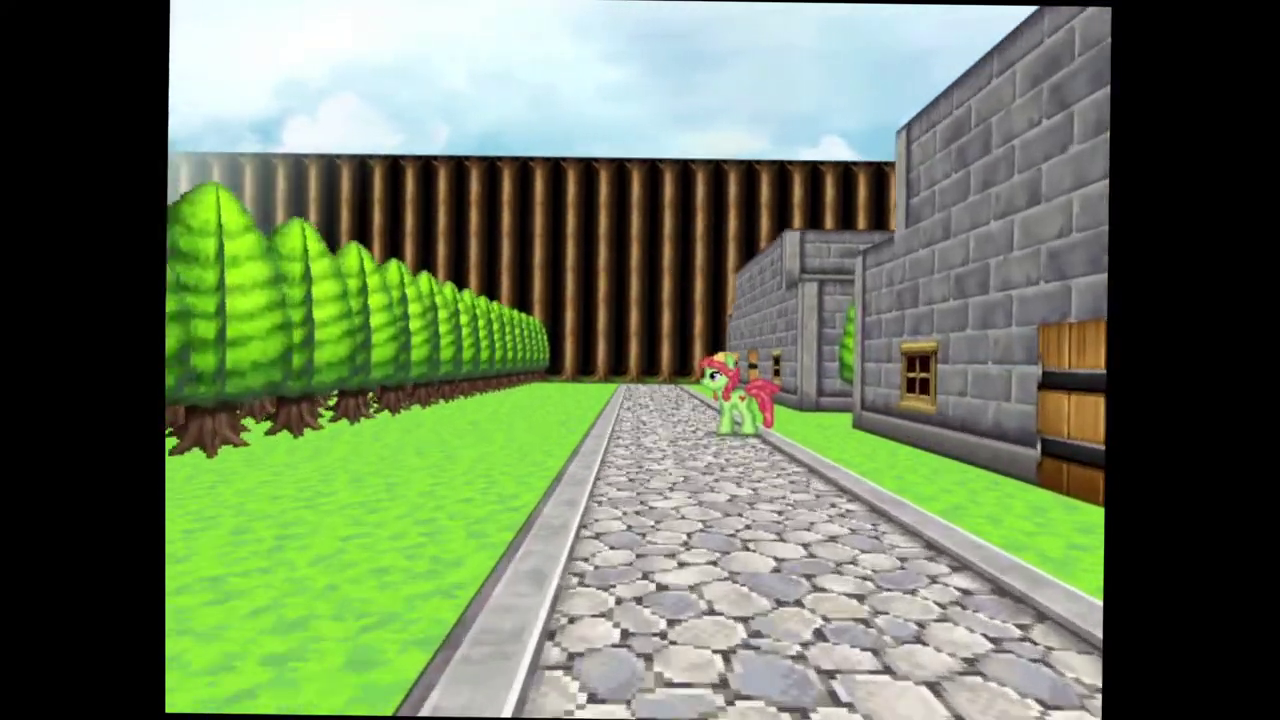
key(Up)
key(Up)
key(Up)
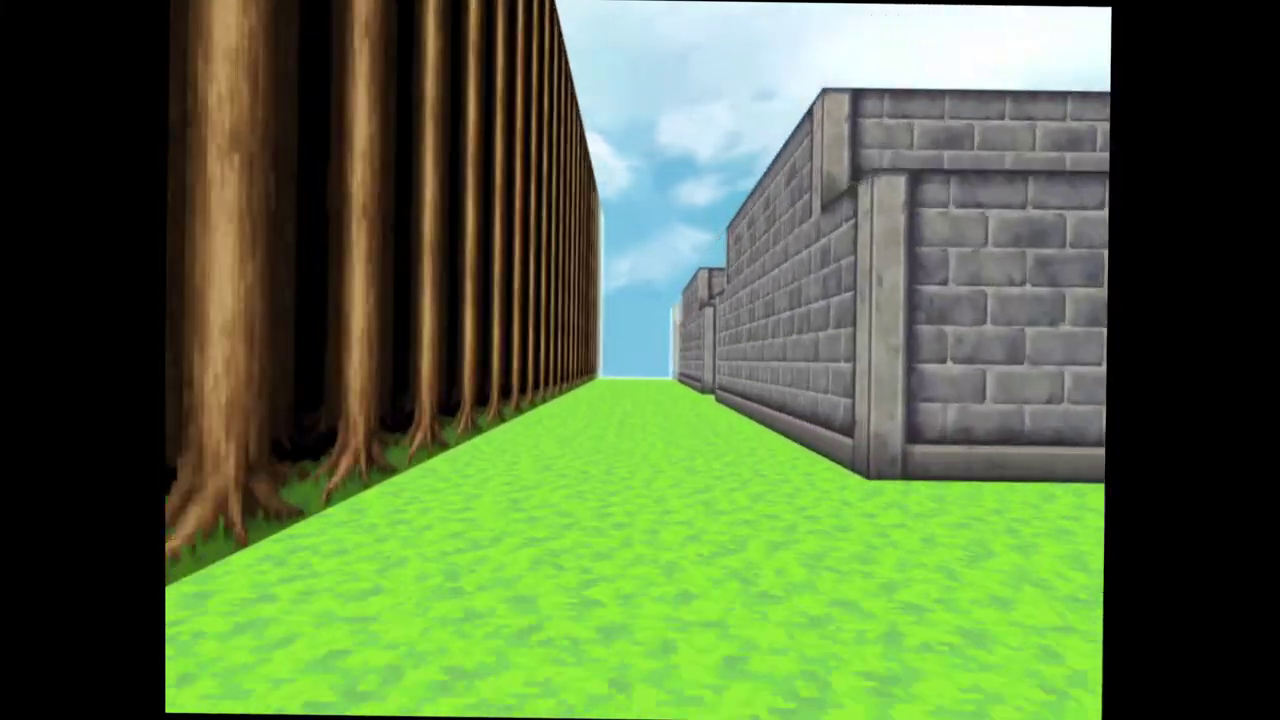
key(Up)
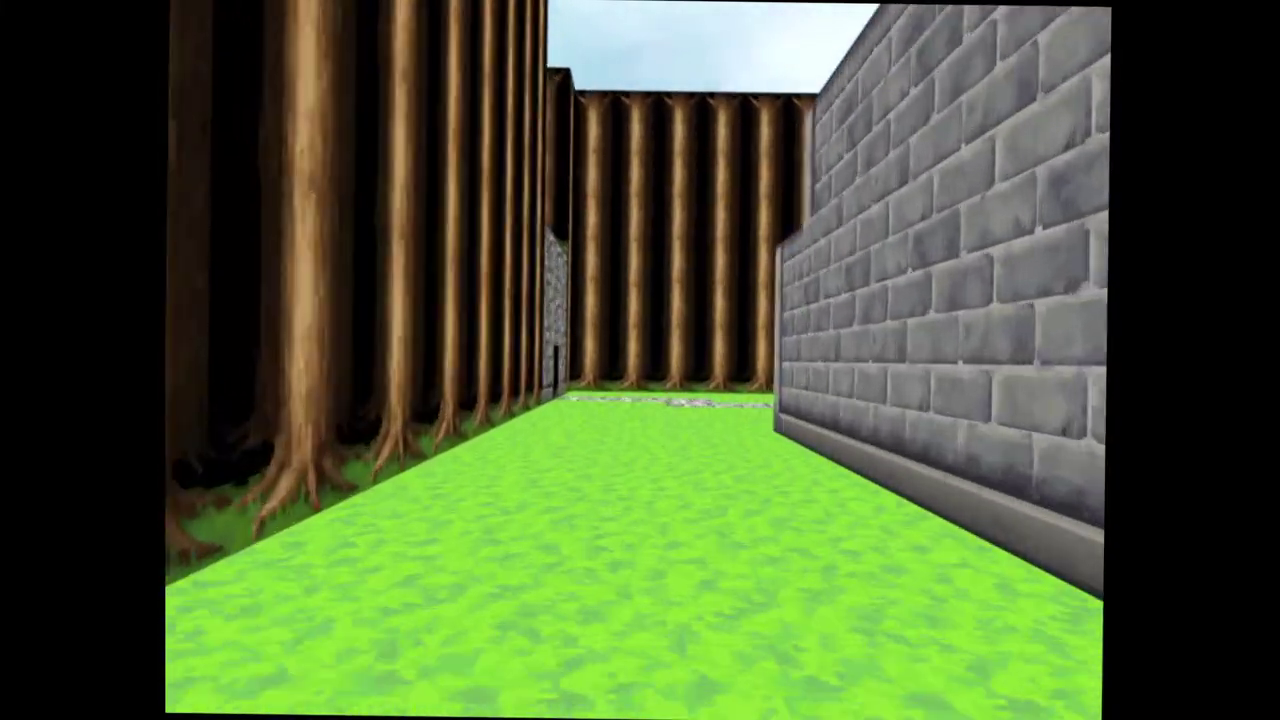
key(Up)
key(Left)
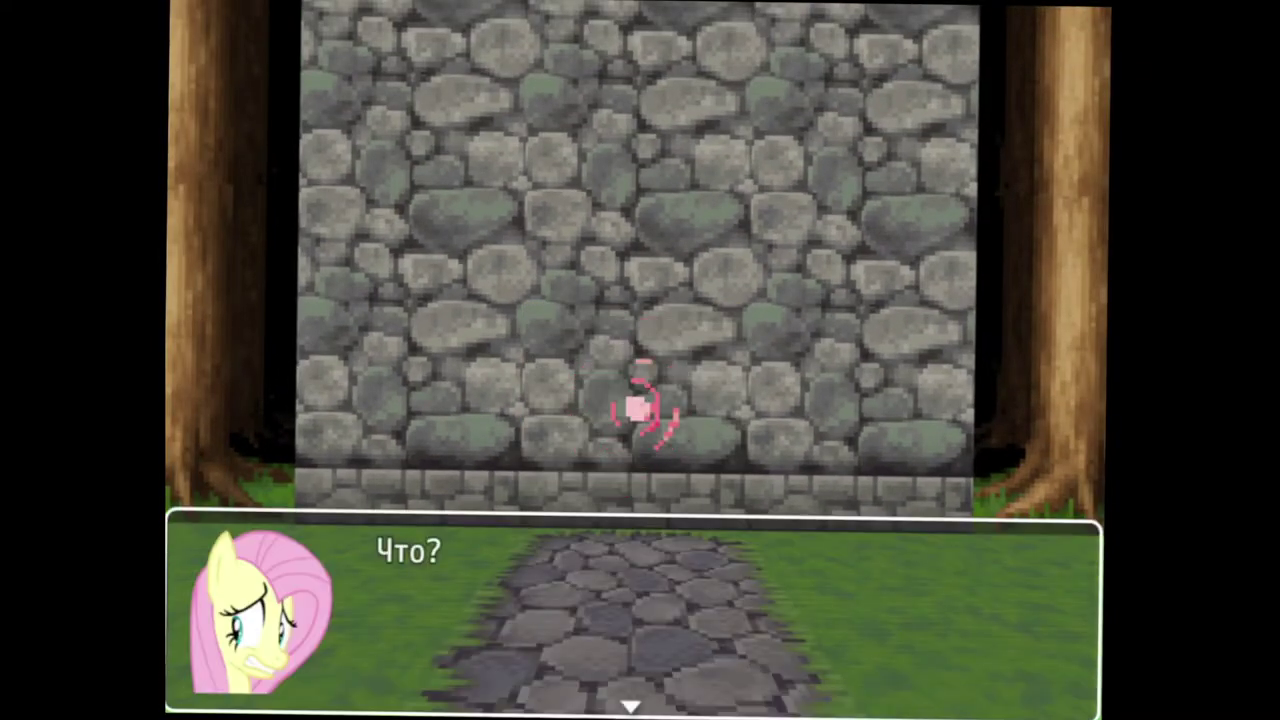
key(Return)
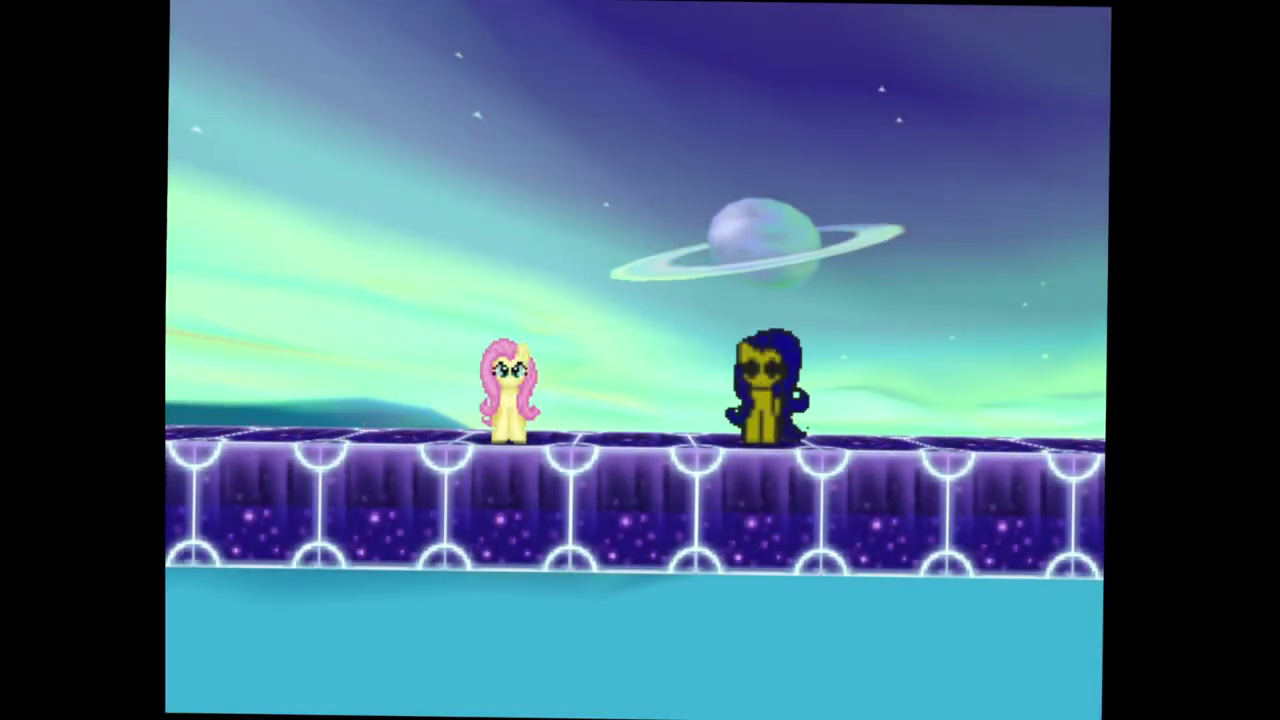
key(Return)
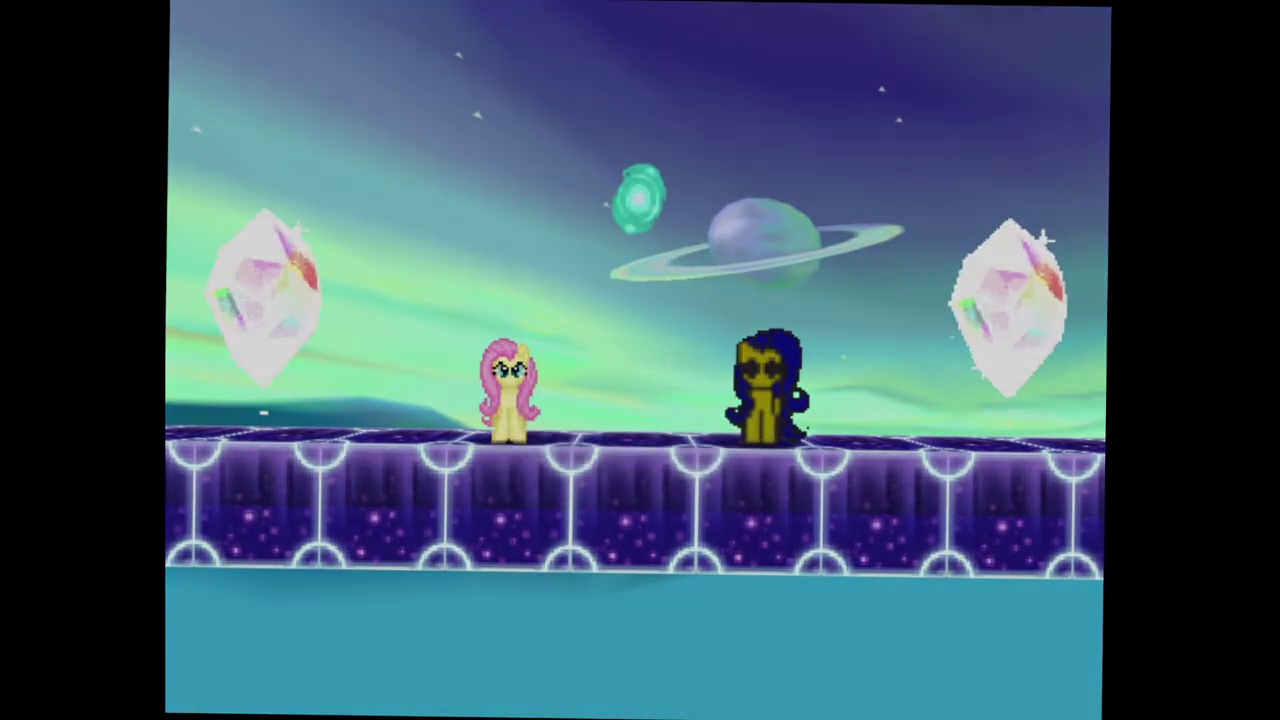